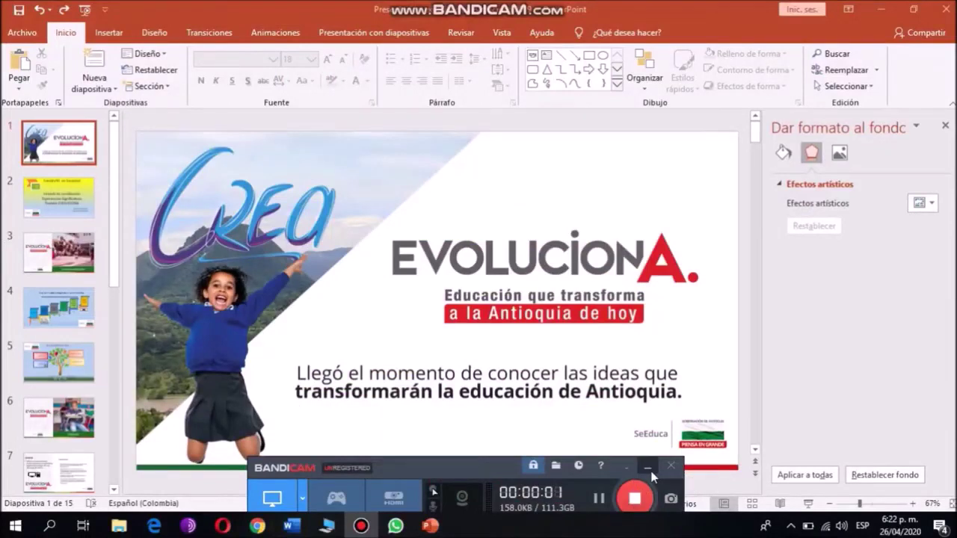
Step: Insert the Parkside audio file from the feliz folder onto the title slide
left_click(649, 469)
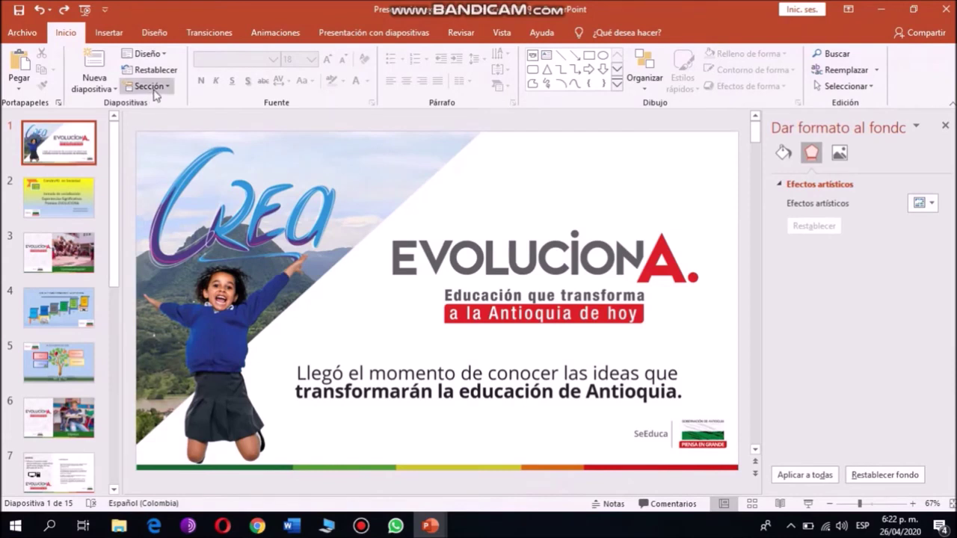
left_click(105, 32)
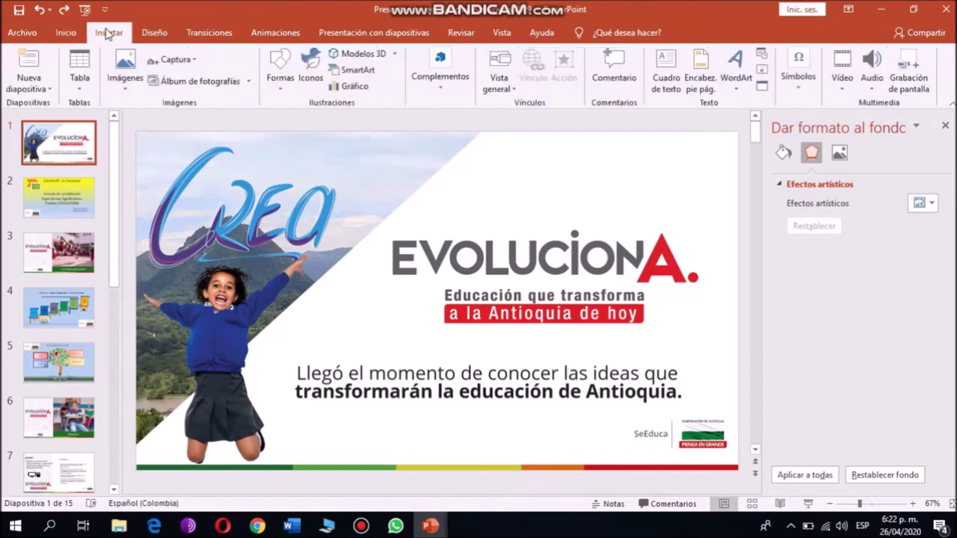
left_click(869, 89)
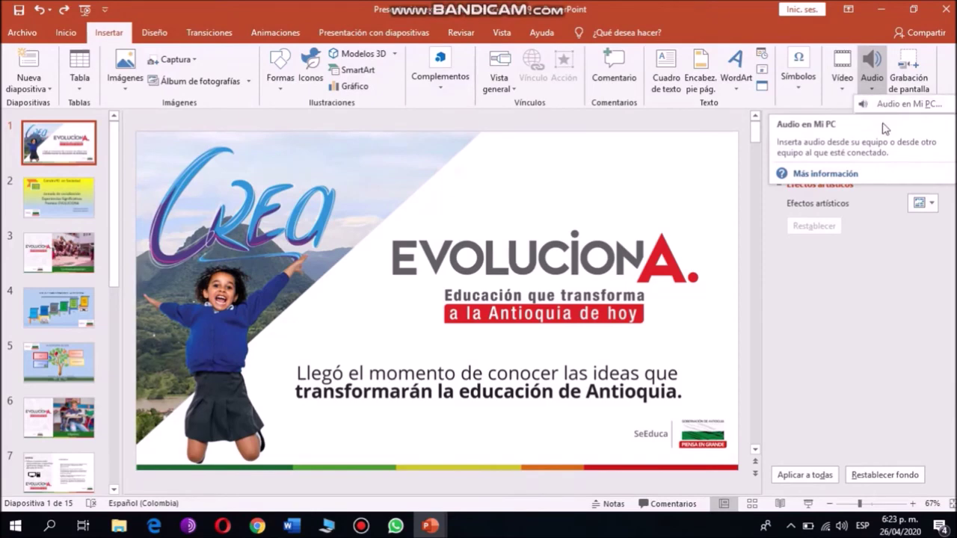
left_click(882, 105)
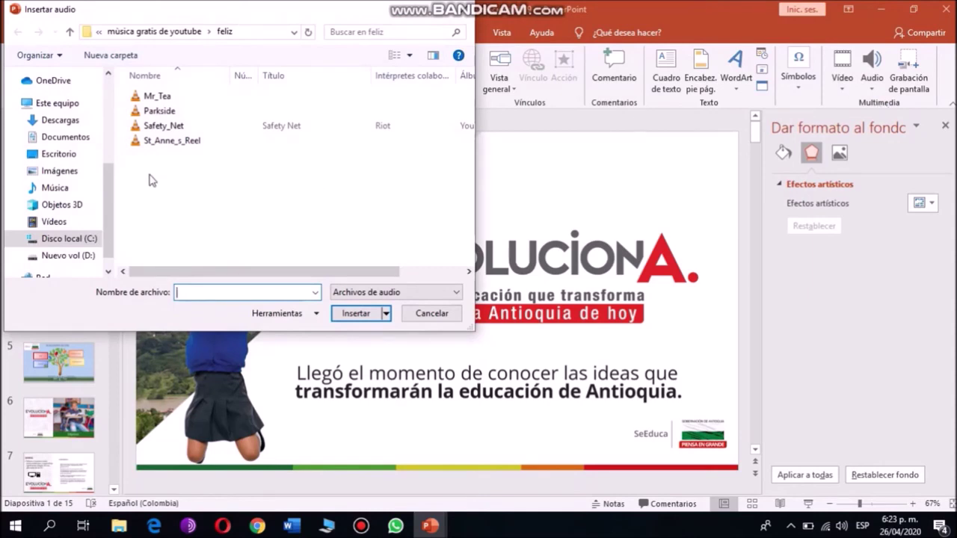
left_click(160, 113)
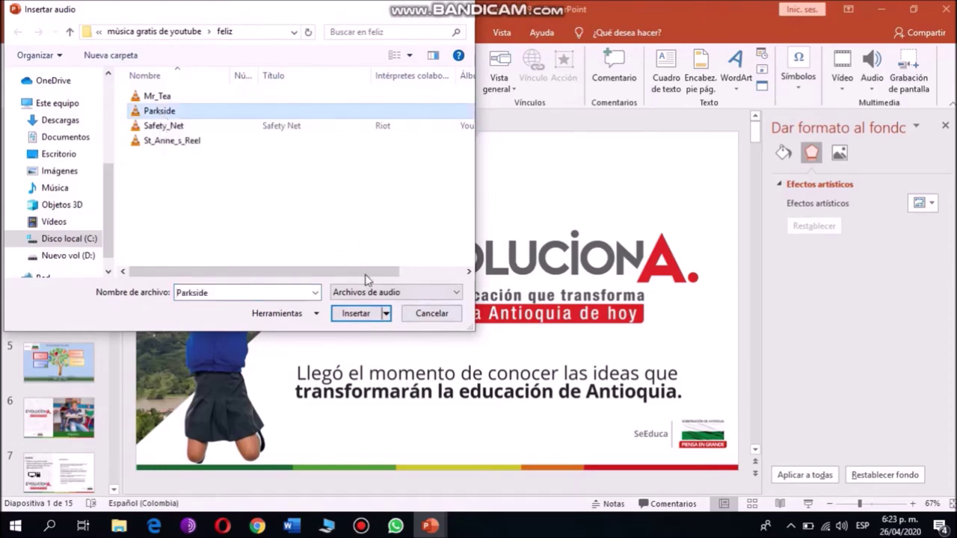
left_click(355, 313)
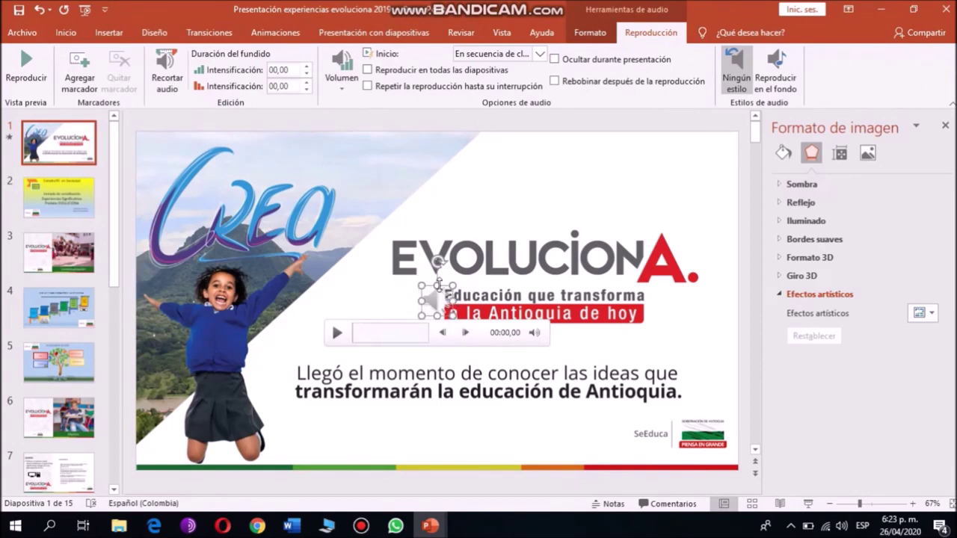
Step: Preview the Parkside clip, then set it to play in the background, looping across slides
left_click(336, 337)
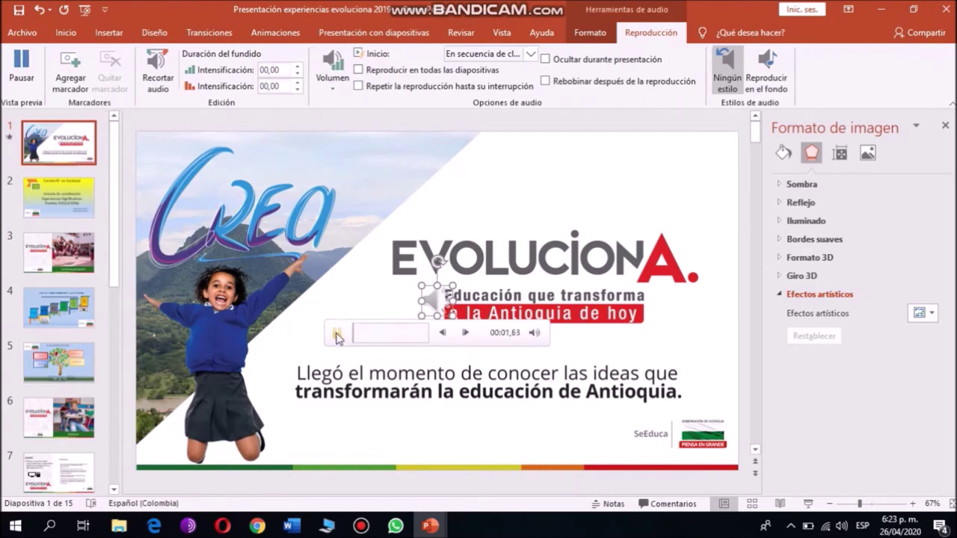
left_click(335, 337)
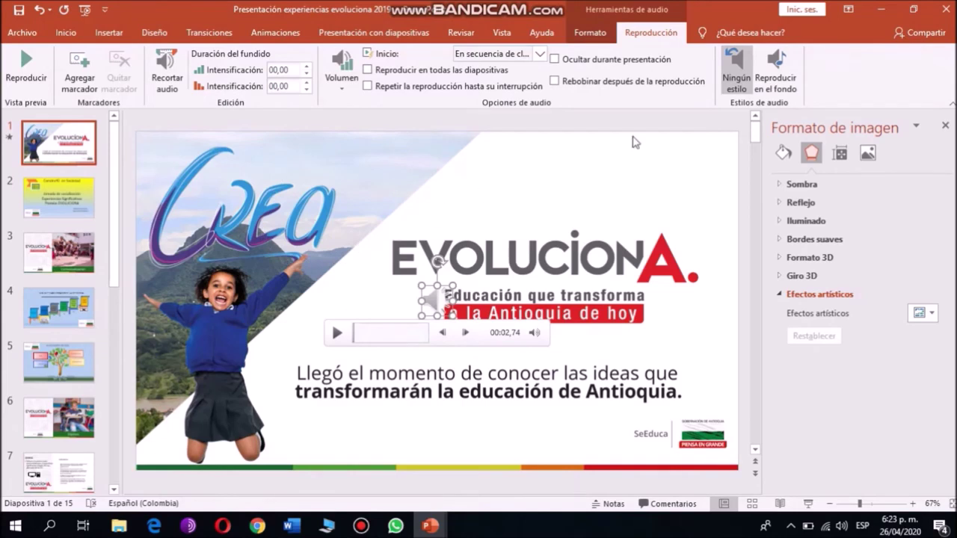
left_click(778, 56)
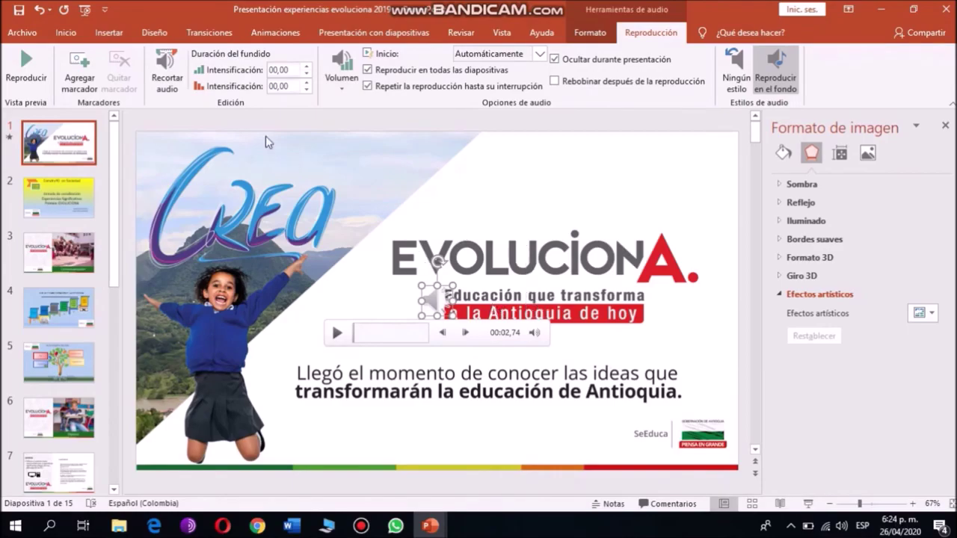
key("F5")
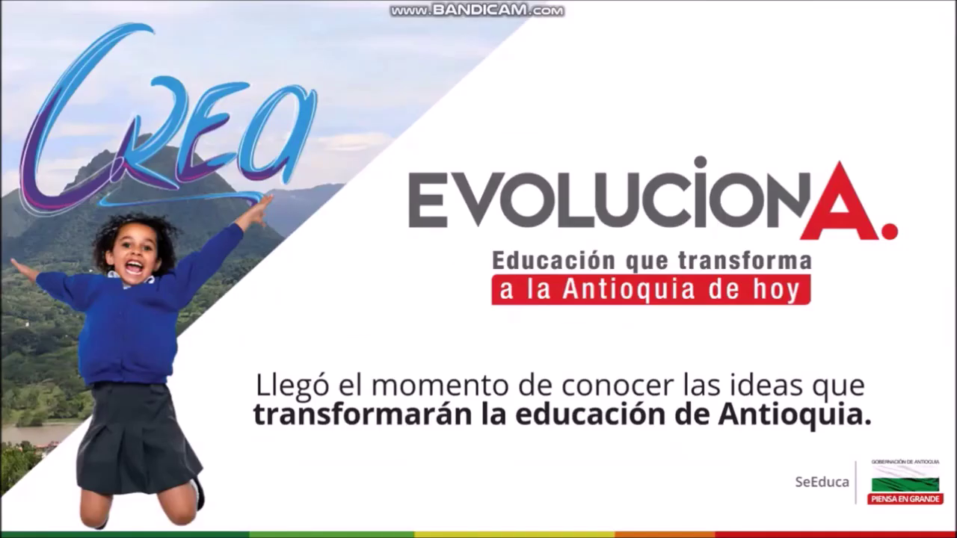
Step: Advance six slides through the Evoluciona show, then exit back to the editor
key("Right")
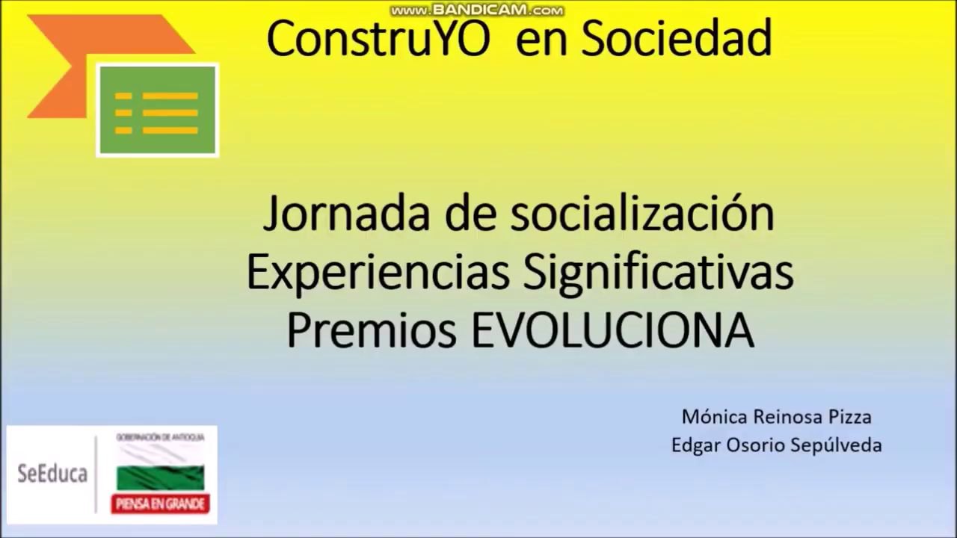
key("Right")
key("Right")
key("Right")
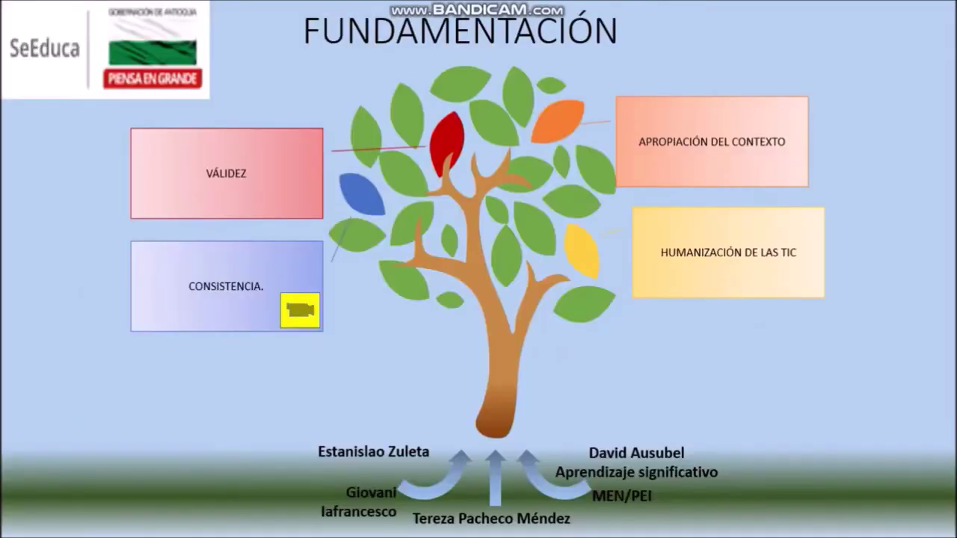
key("Right")
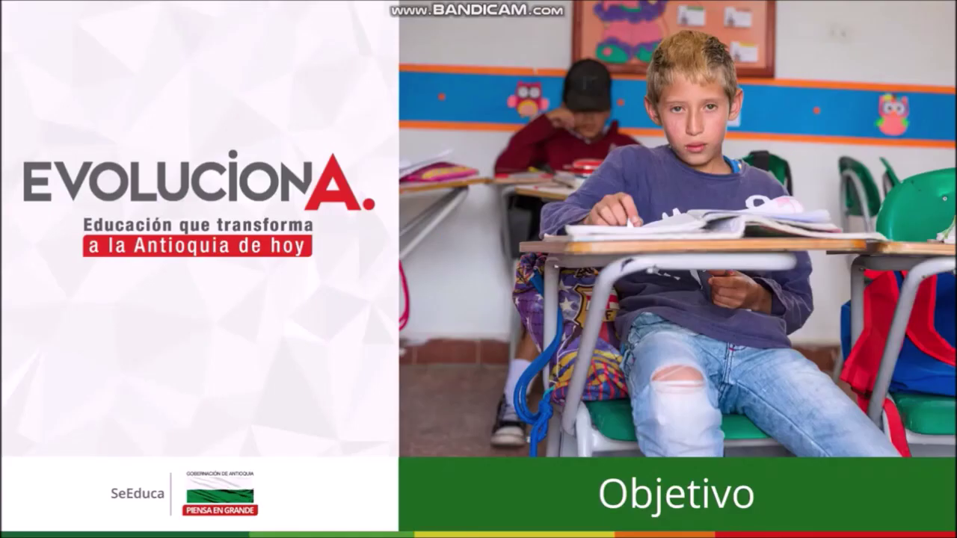
key("Right")
key("Right")
key("Right")
key("Right")
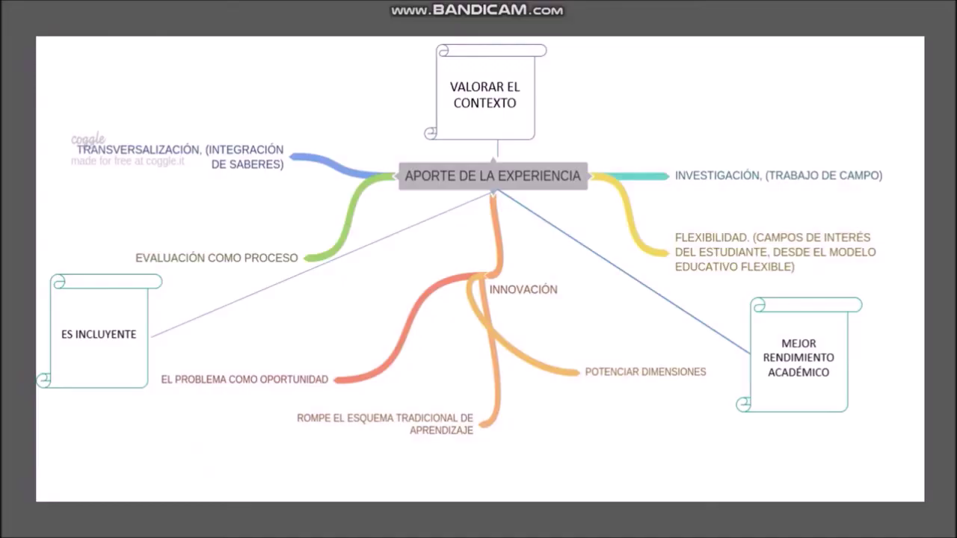
key("Right")
key("Right")
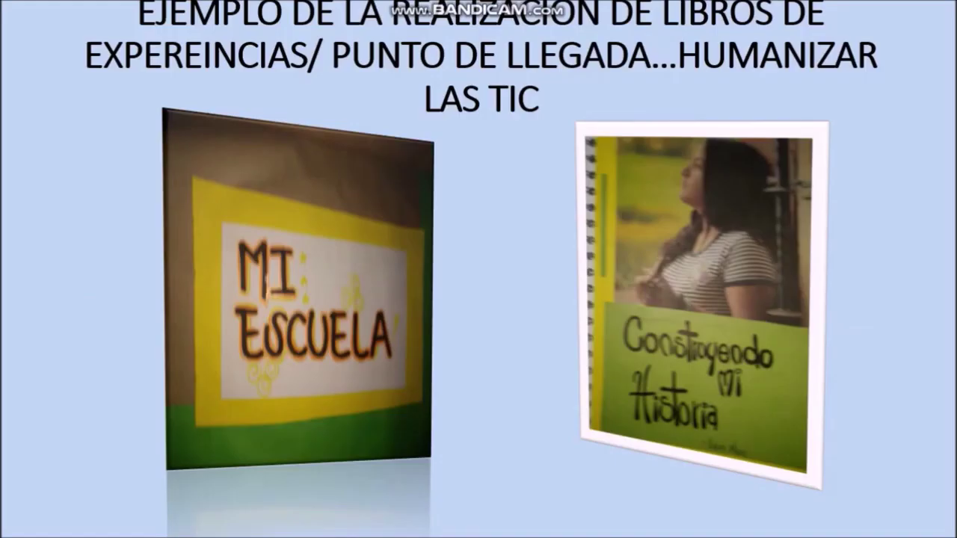
key("Right")
key("Escape")
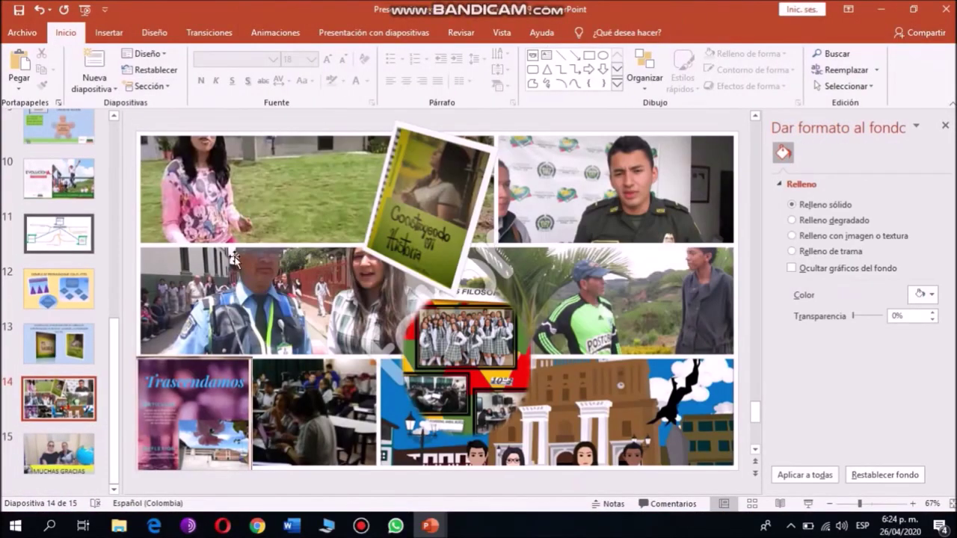
Step: Scroll the slide thumbnail pane back to the top before moving to the Cause and Effect template
left_click_drag(114, 345, 120, 123)
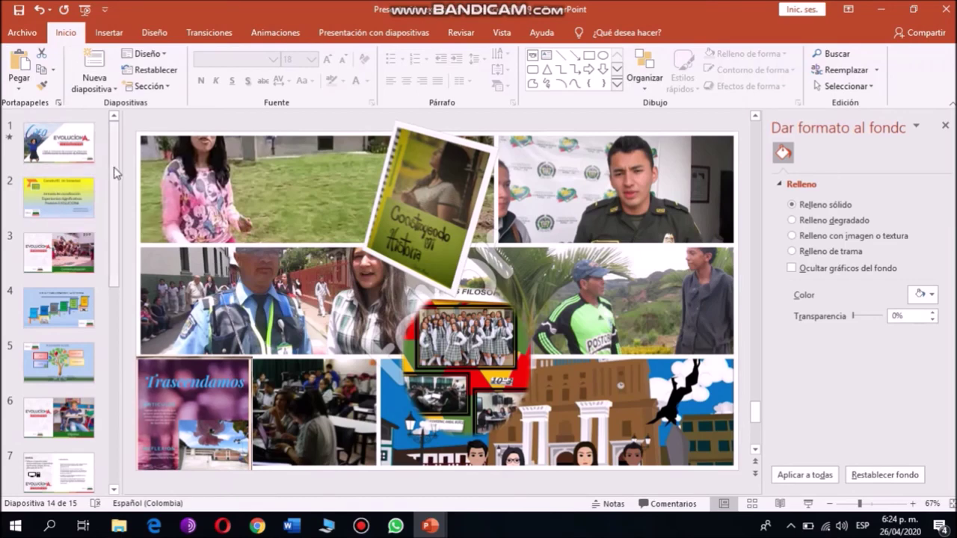
scroll(116, 170, "down", 2)
scroll(117, 161, "up", 2)
left_click(361, 526)
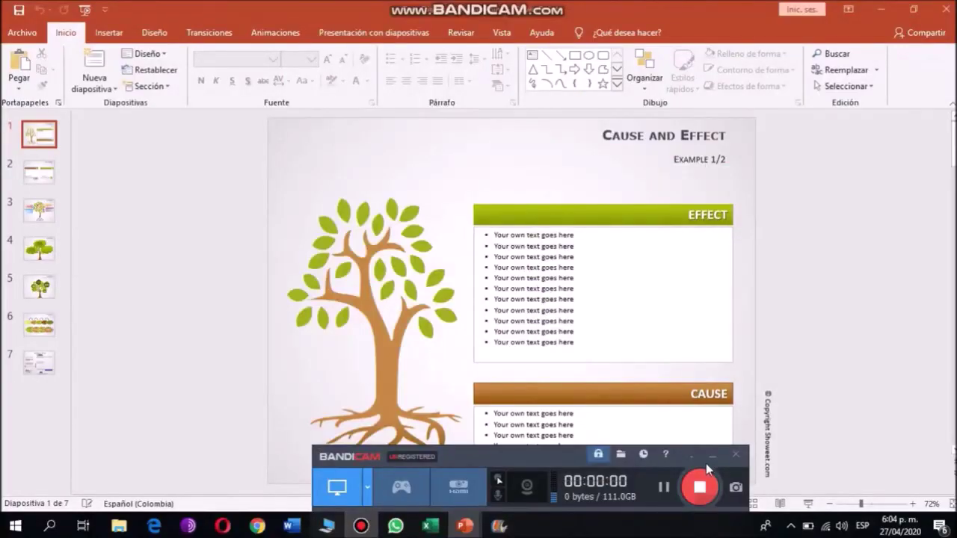
Step: Run the tree diagram template as a show, advancing two slides, then switch to the Pyramid presentation
left_click(707, 459)
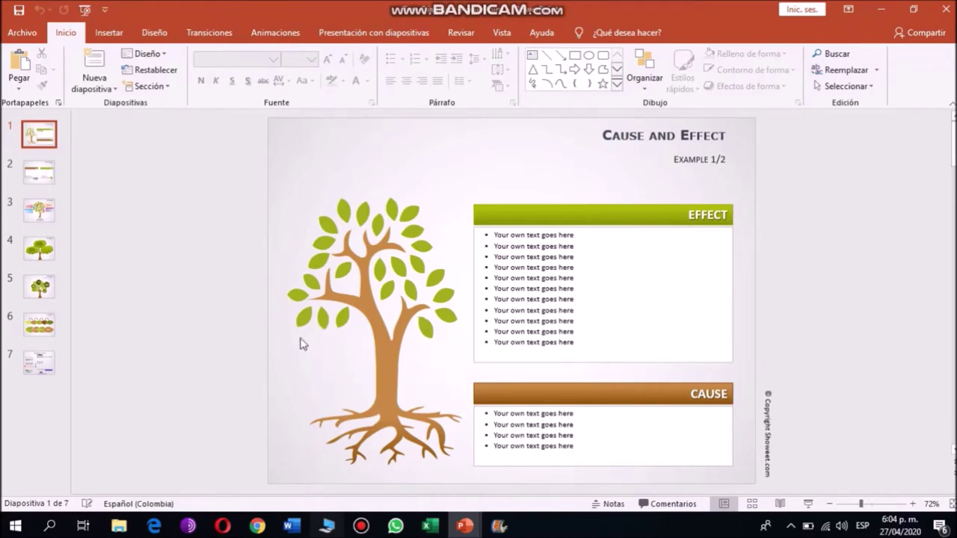
key("F5")
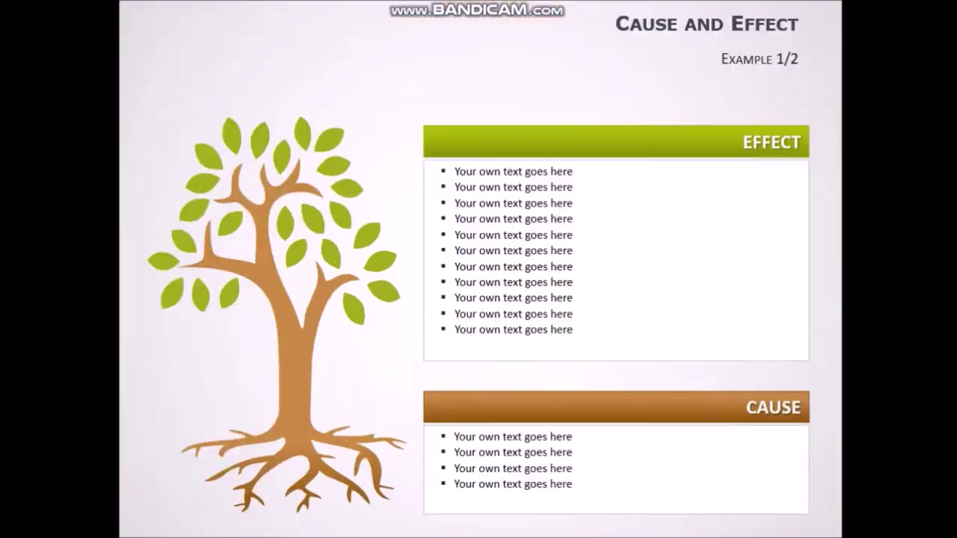
key("Right")
key("Right")
key("Right")
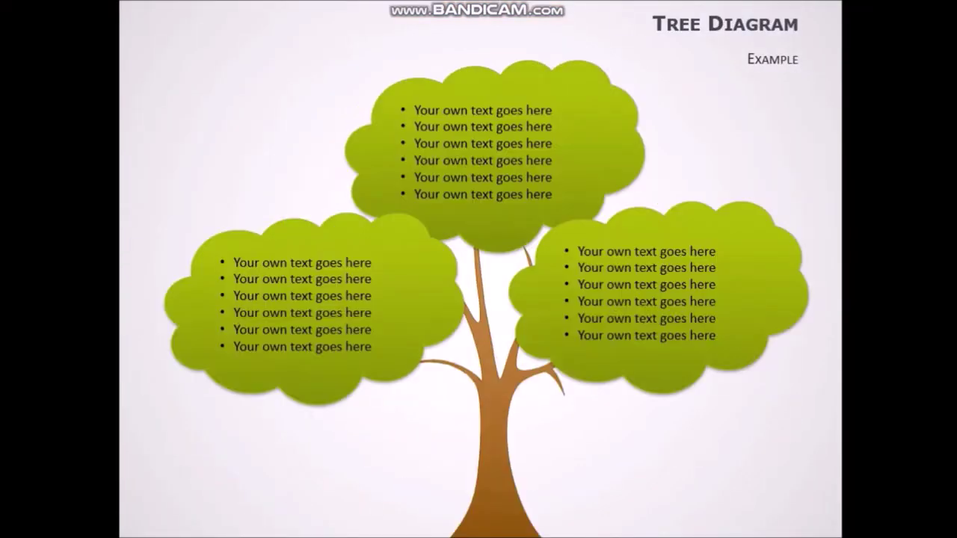
key("Right")
key("Right")
key("Right")
key("Right")
key("alt+Tab")
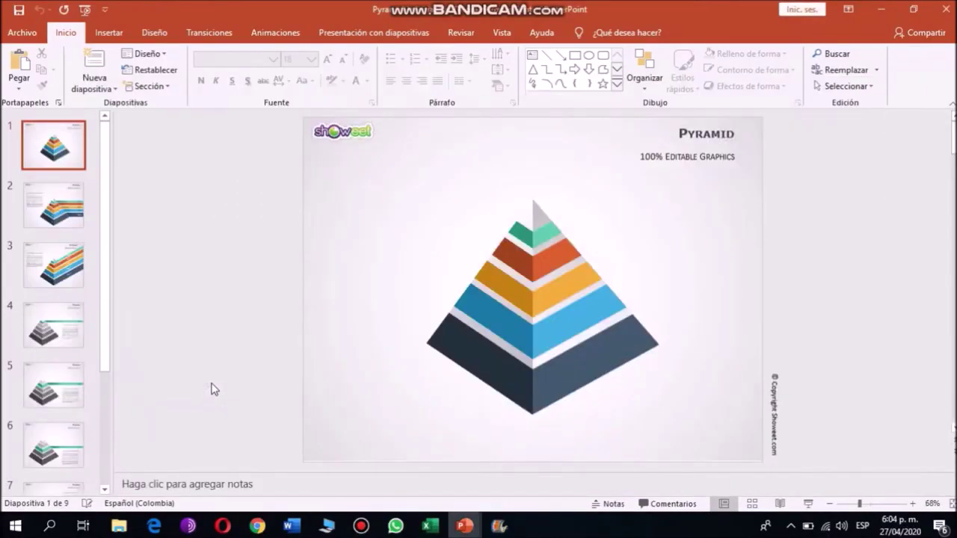
Step: Present the Pyramid template from the start, advancing through the Part and gear diagram slides
key("F5")
key("Right")
key("Right")
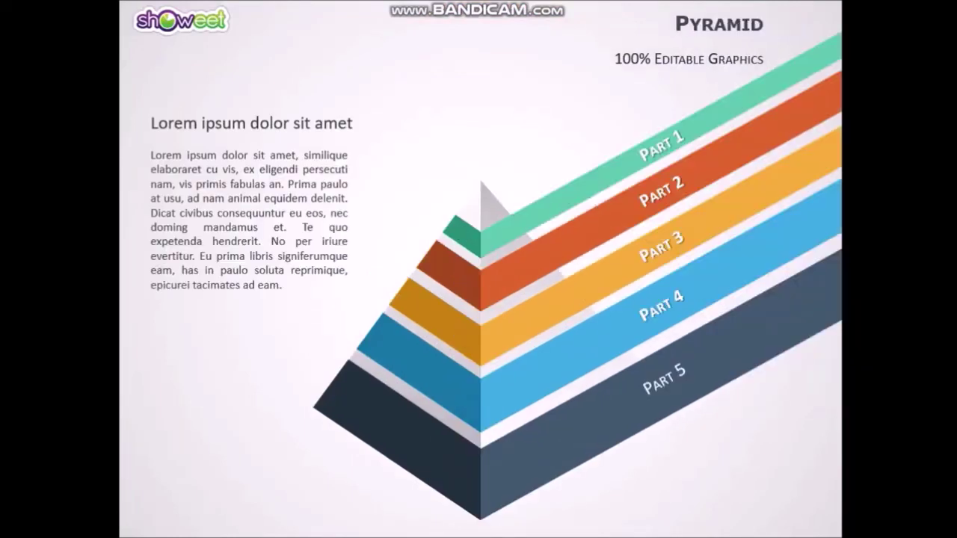
key("Right")
key("Right")
key("Right")
key("Right")
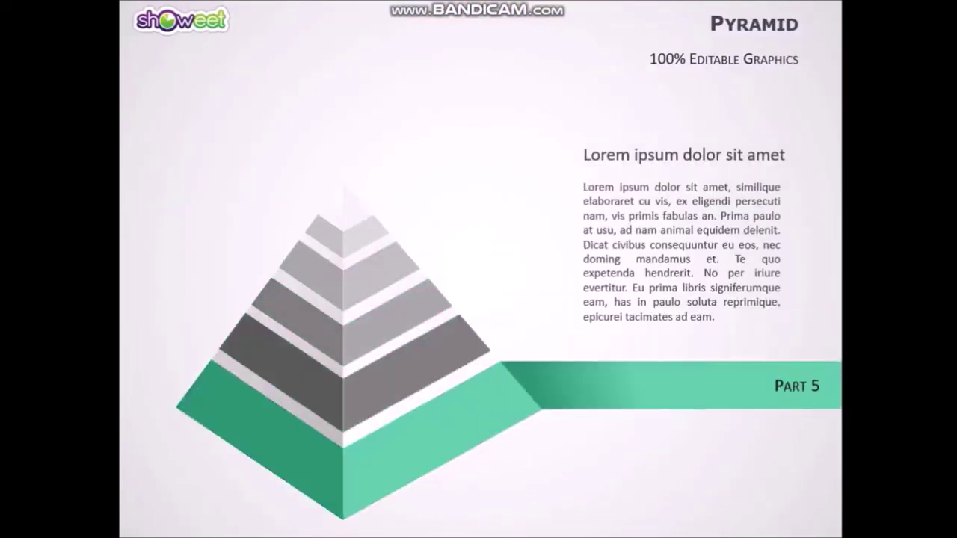
key("Right")
key("Right")
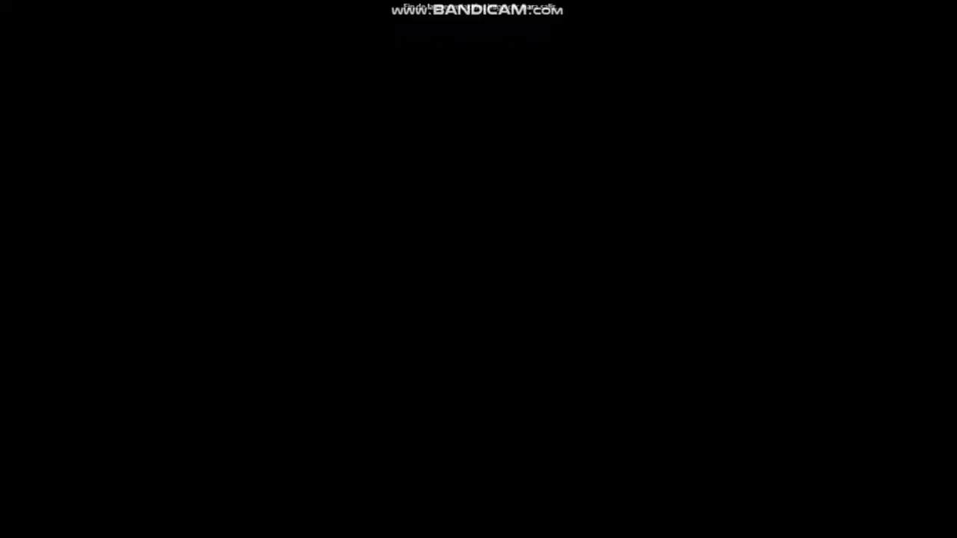
key("Right")
key("Right")
key("Right")
key("Right")
key("Right")
key("Right")
key("Right")
key("Right")
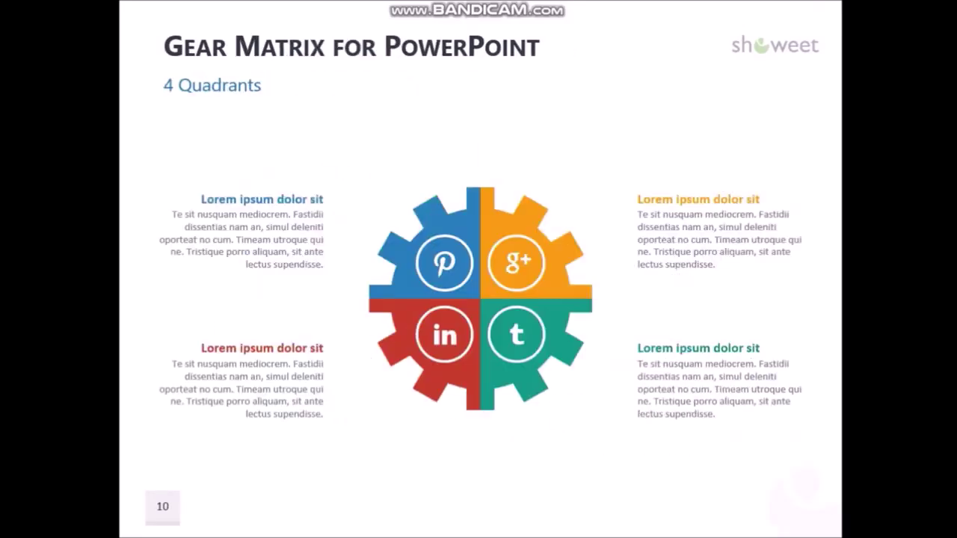
key("Right")
key("Right")
key("Right")
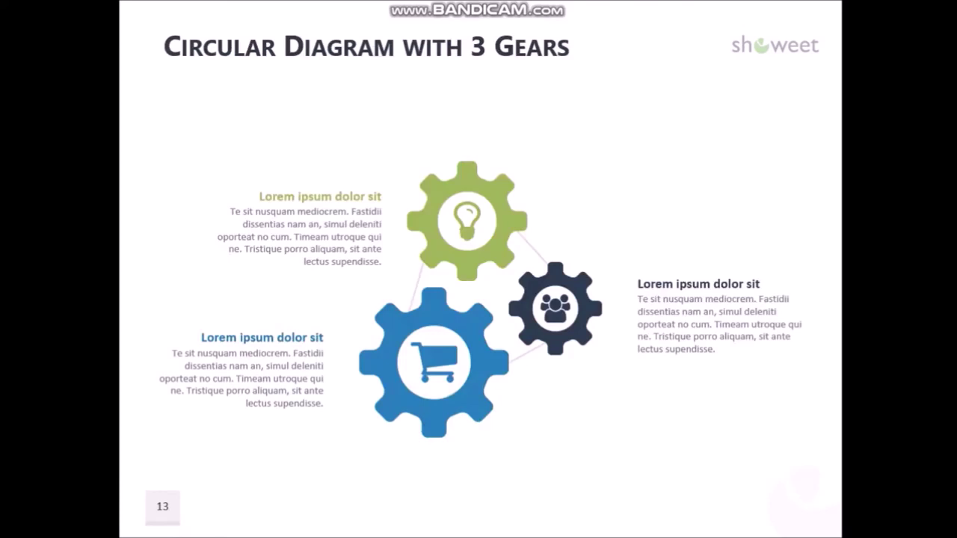
Step: Switch to another open template window
key("Right")
key("alt+Tab")
left_click(213, 389)
key("alt+Tab")
key("alt+Tab")
key("alt+Tab")
key("alt+Tab")
key("alt+Tab")
key("alt+Tab")
key("alt+Tab")
key("alt+Tab")
key("alt+Tab")
key("alt+Tab")
key("alt+Tab")
key("alt+Tab")
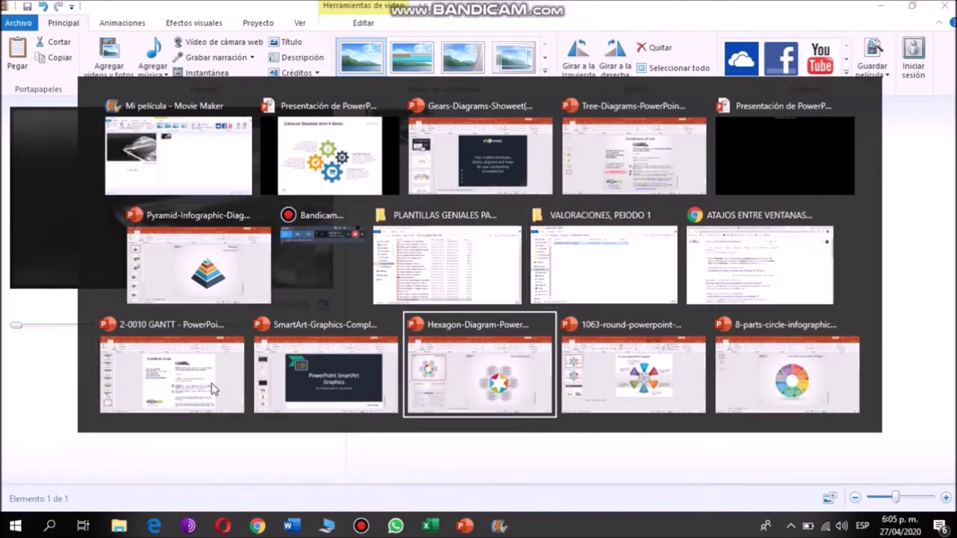
Step: Present the Hexagon Diagram template, step to the end and back, then return to editing
key("F5")
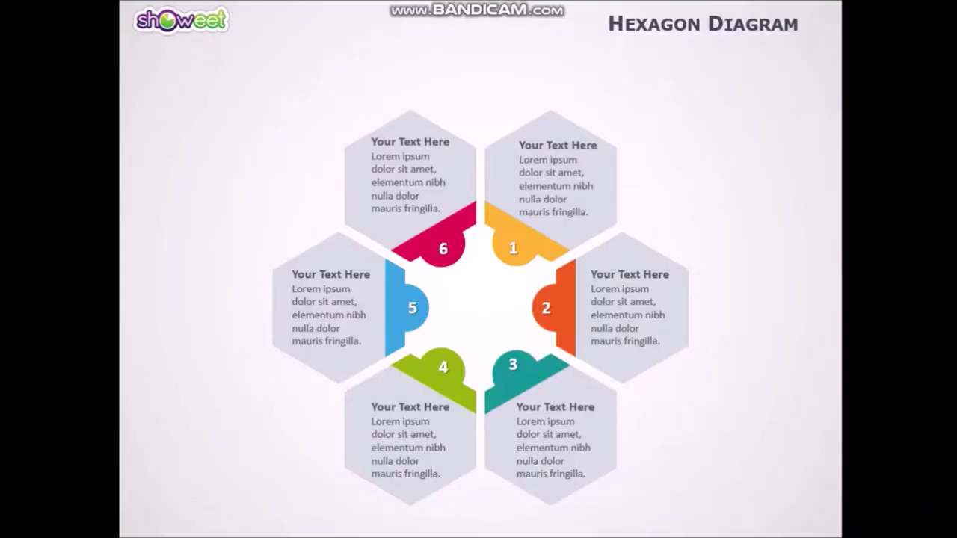
key("Right")
key("Right")
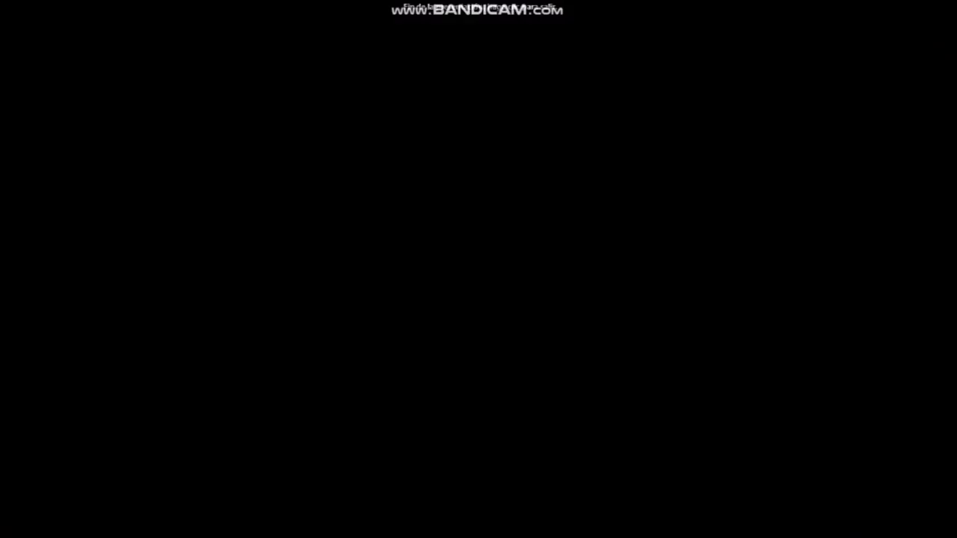
key("Left")
key("Left")
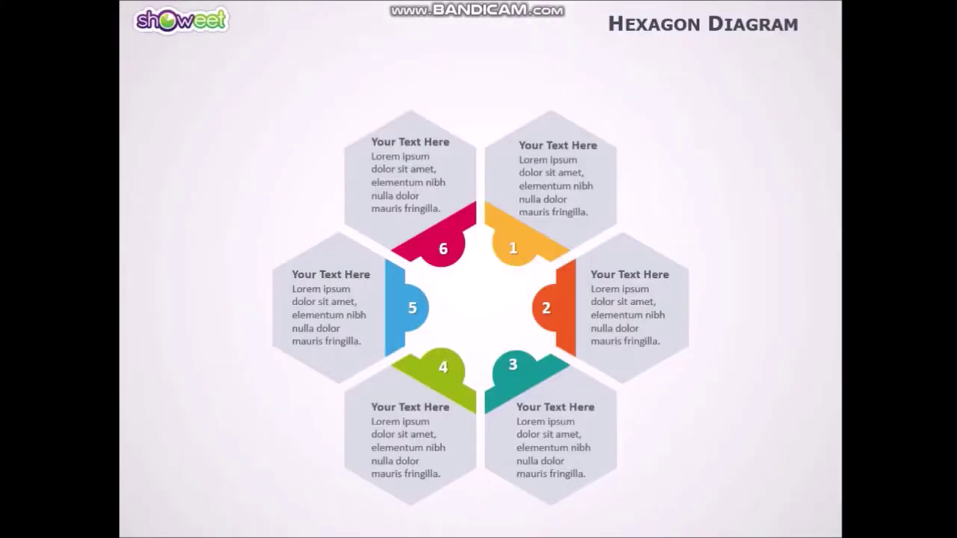
key("Escape")
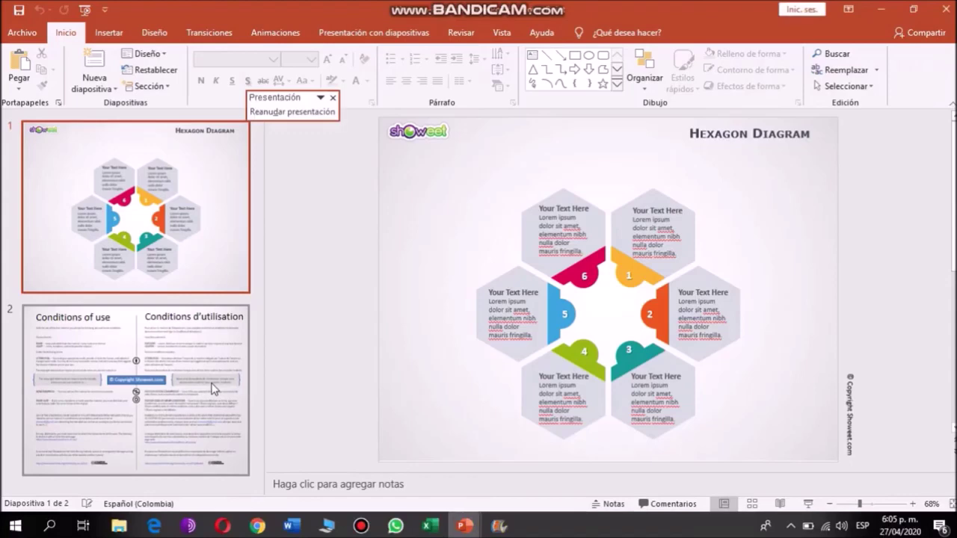
left_click(213, 387)
Step: Switch to another template presentation and run its show from the first slide
key("alt+Tab")
key("alt+Tab")
key("alt+Tab")
key("alt+Tab")
key("alt+Tab")
key("alt+Tab")
key("alt+Tab")
key("alt+Tab")
key("alt+Tab")
key("alt+Tab")
key("alt+Tab")
key("alt+Tab")
key("alt+Tab")
key("alt+Tab")
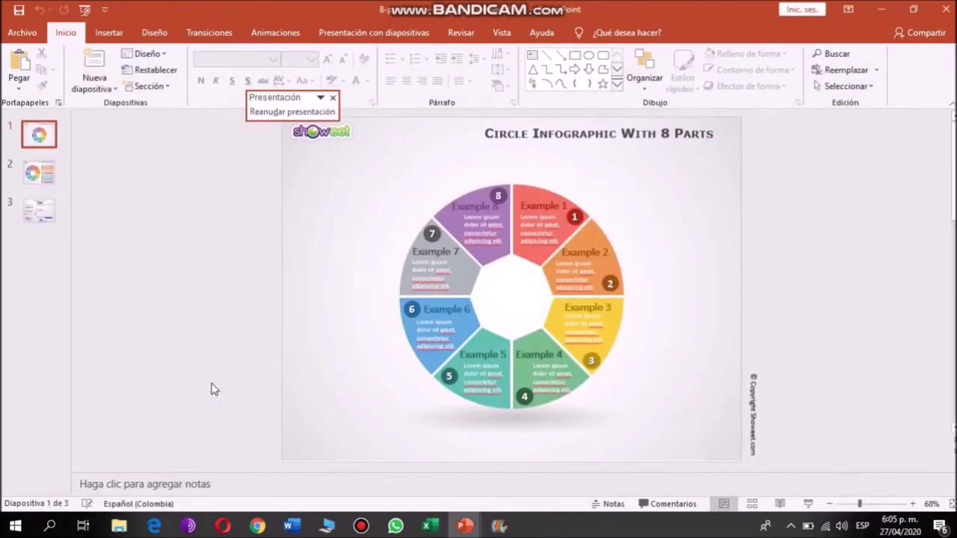
key("F5")
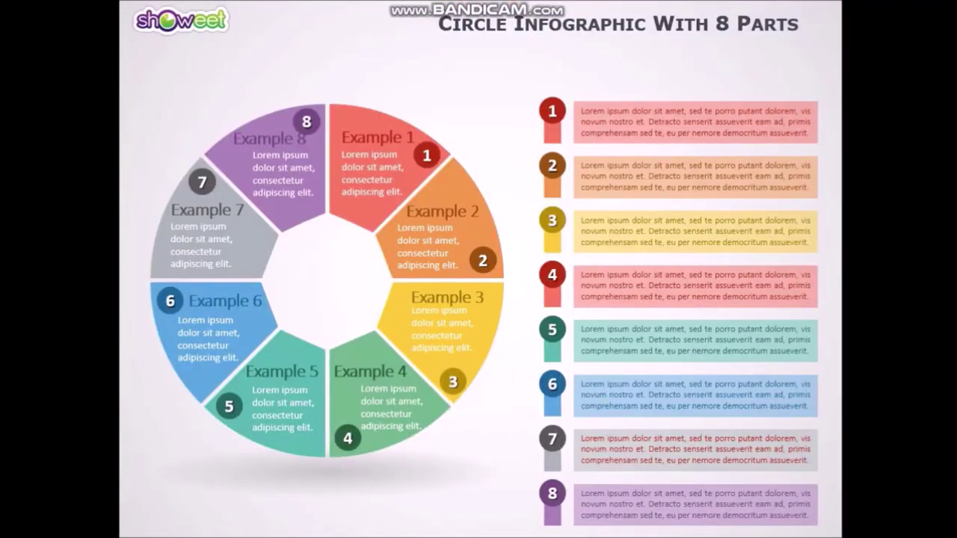
key("Escape")
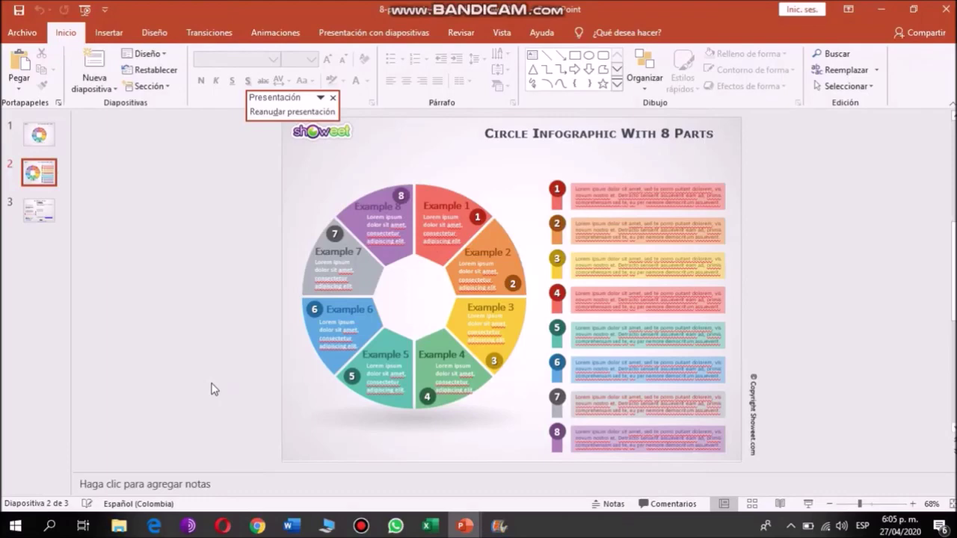
Step: Switch to the marketing-mix template and advance to its final Conditions of use slide
key("alt+Tab")
key("alt+Tab")
key("alt+Tab")
key("alt+Tab")
key("alt+Tab")
key("alt+Tab")
key("alt+Tab")
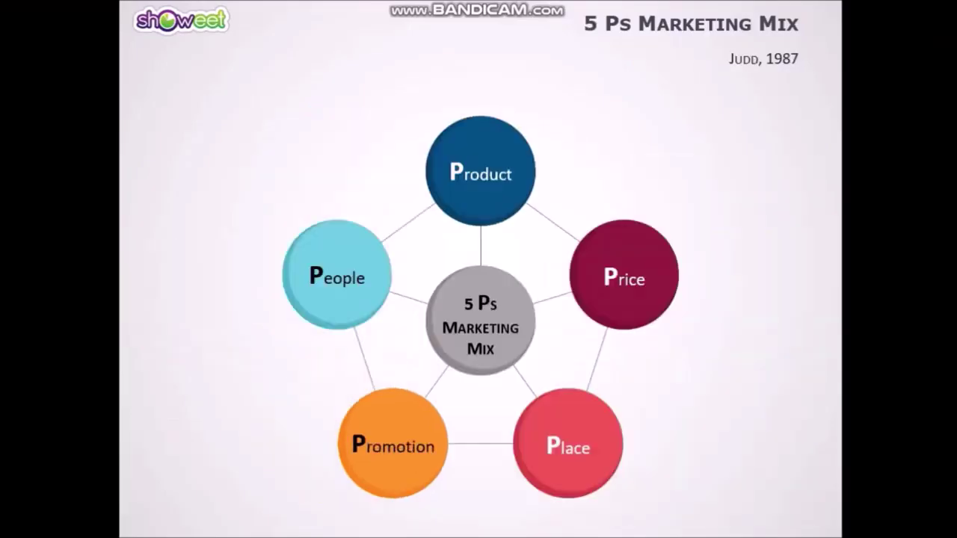
key("Right")
key("Right")
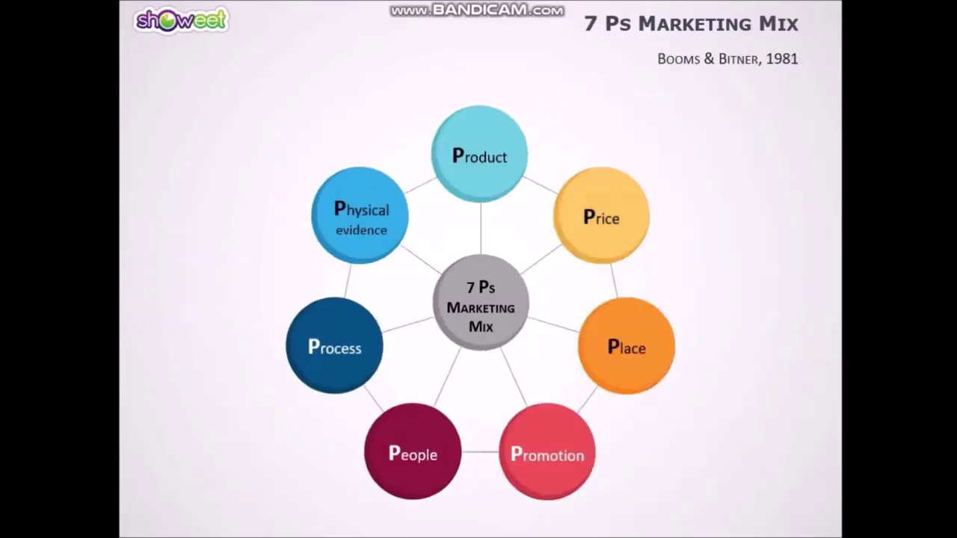
key("Right")
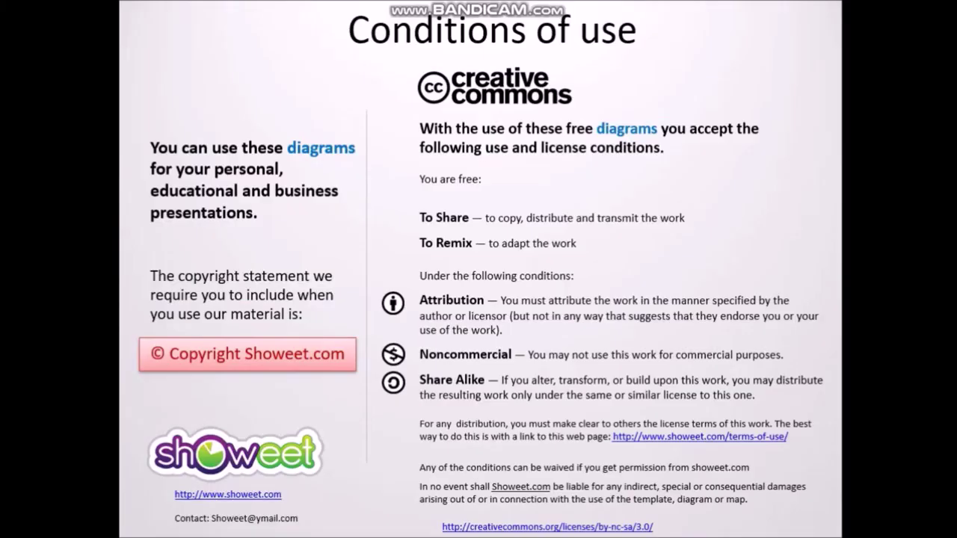
key("Escape")
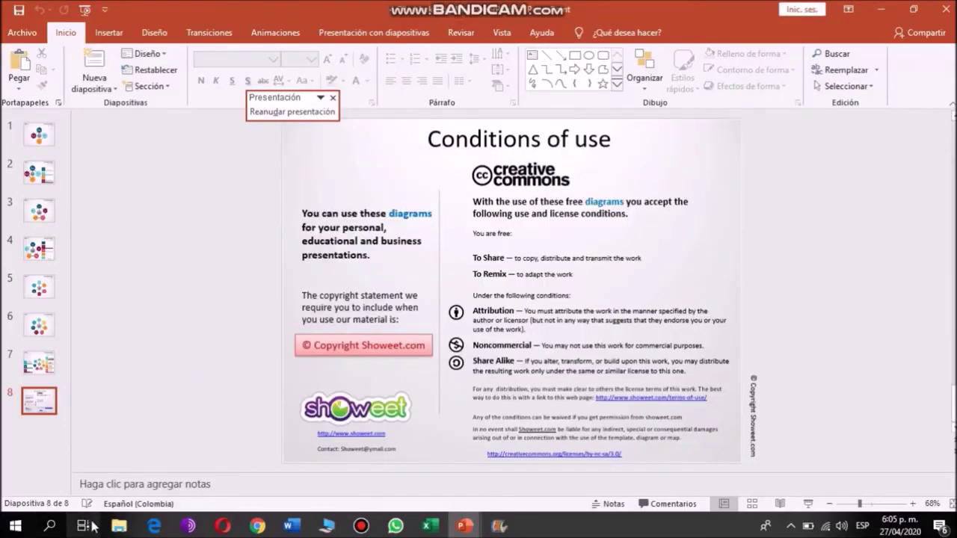
Step: Open the PLANTILLAS GENIALES PARA POINT folder in File Explorer and scroll through its 24 templates
mouse_move(119, 526)
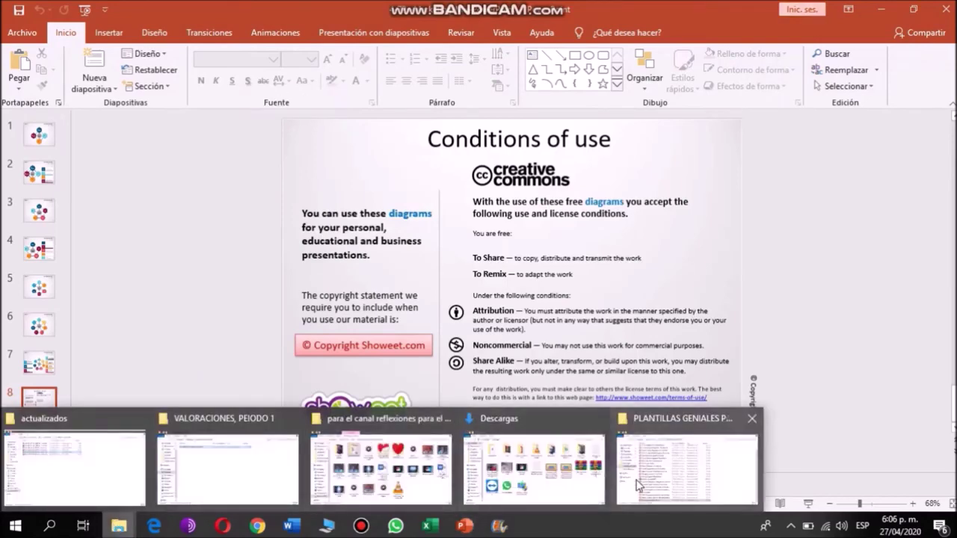
left_click(637, 484)
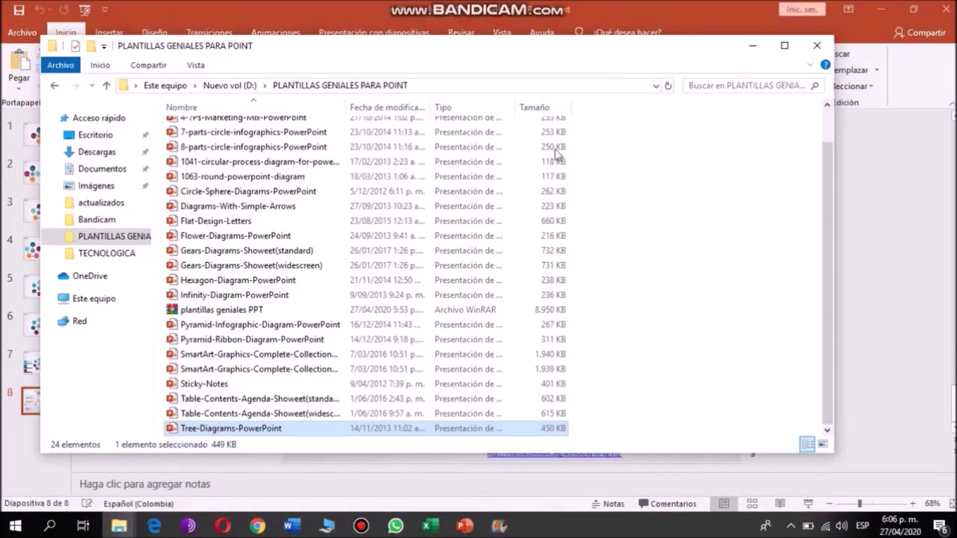
scroll(834, 147, "up", 1)
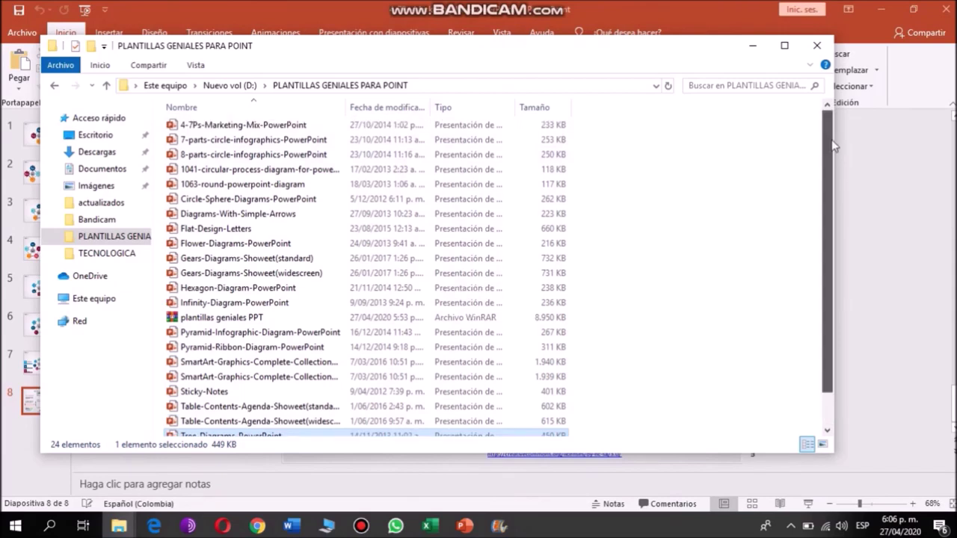
scroll(831, 135, "up", 1)
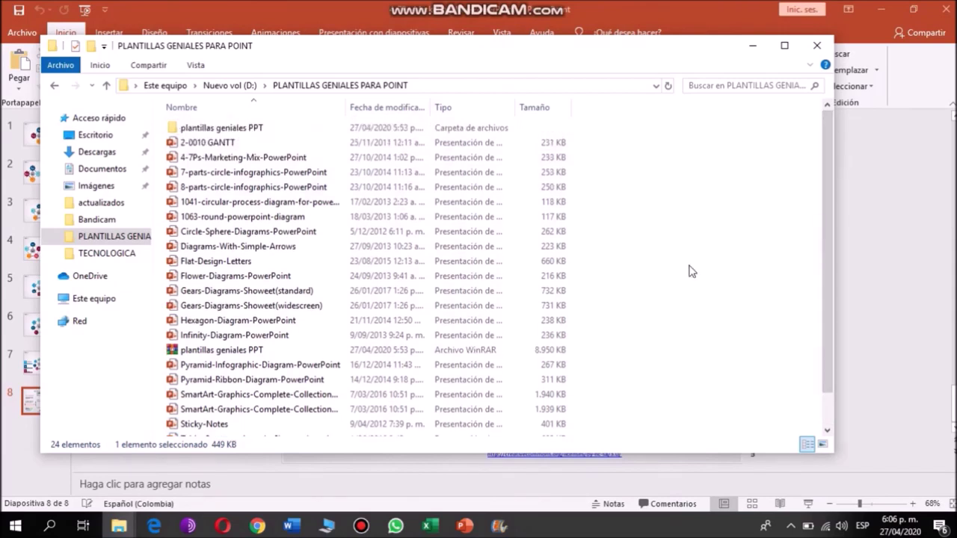
scroll(828, 254, "down", 1)
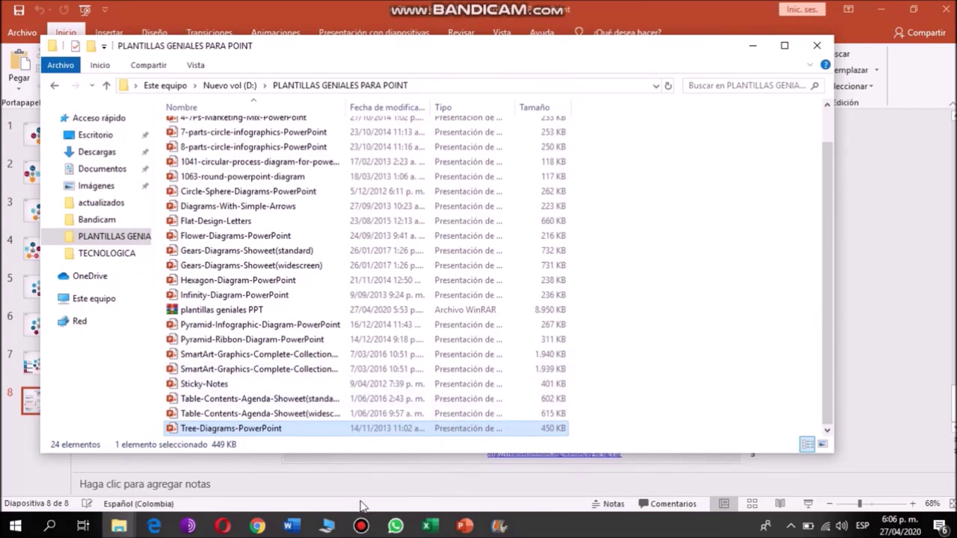
left_click(361, 525)
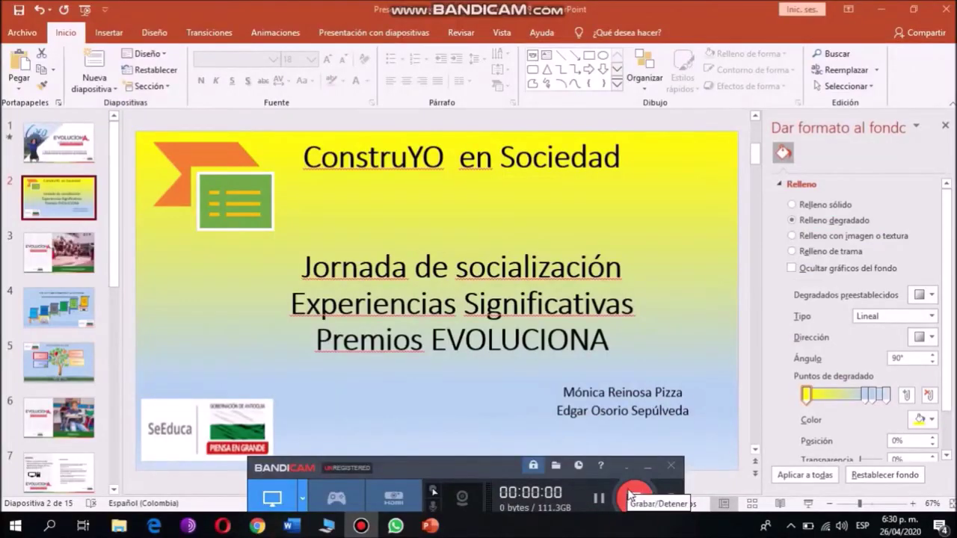
Step: Restart the screen recording and open the File backstage for the Evoluciona presentation
left_click(629, 496)
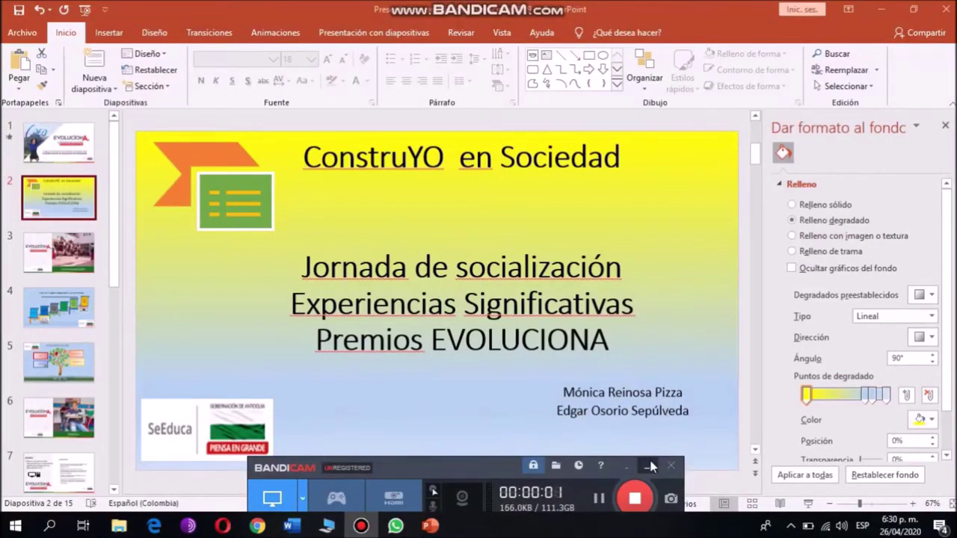
left_click(649, 465)
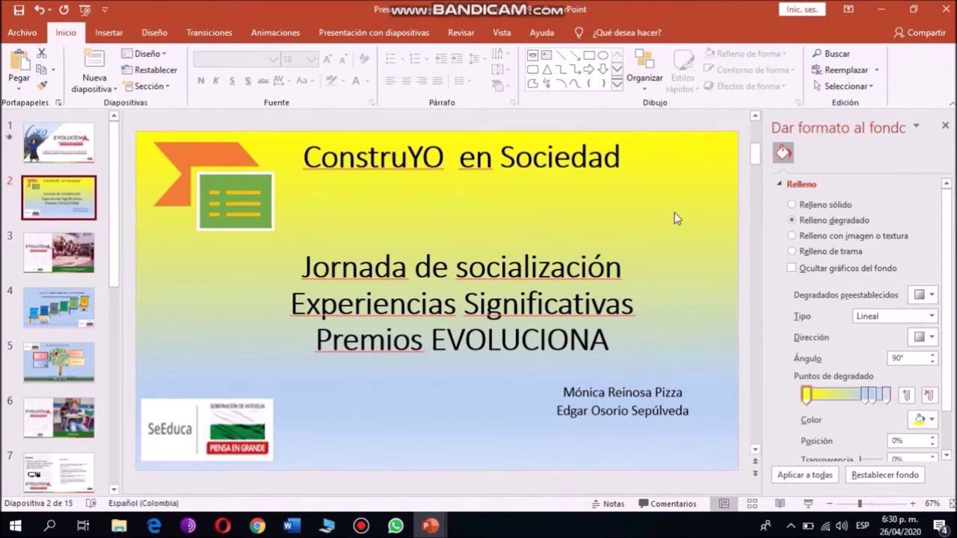
left_click(20, 33)
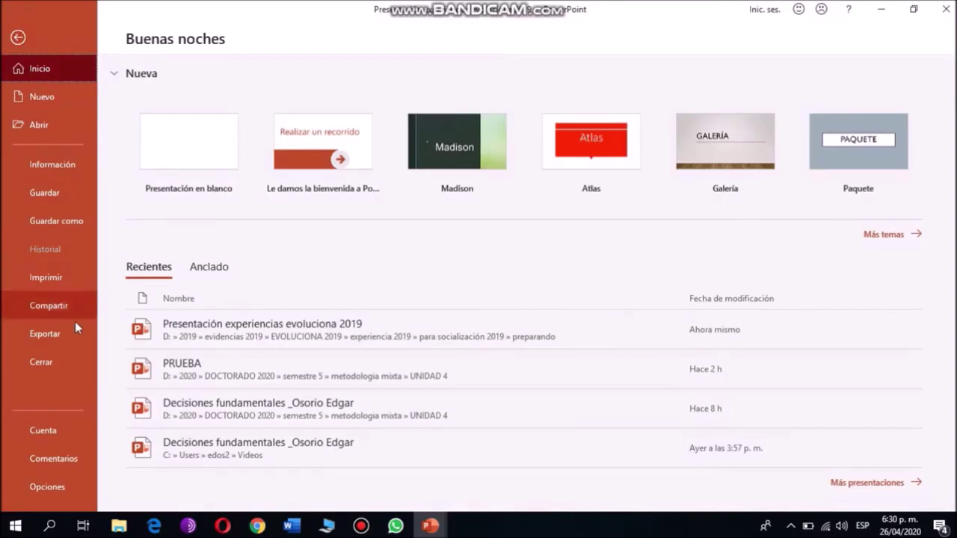
Step: Choose Export > Create a Video with Full HD (1080p) resolution
left_click(54, 332)
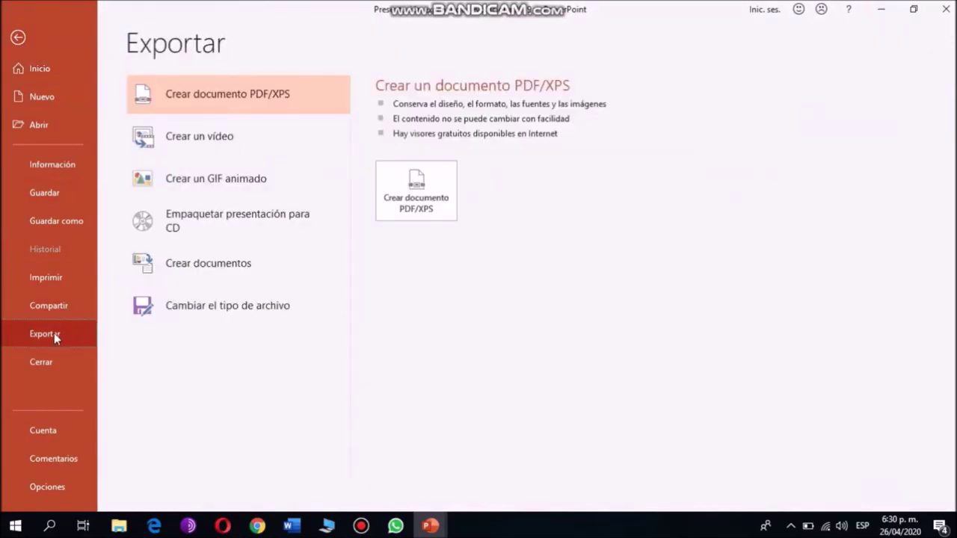
left_click(201, 149)
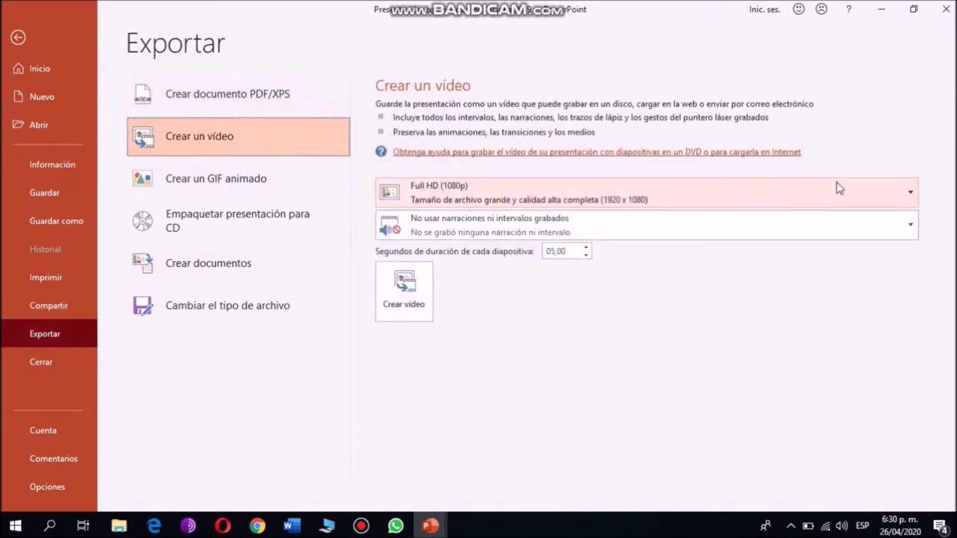
left_click(910, 196)
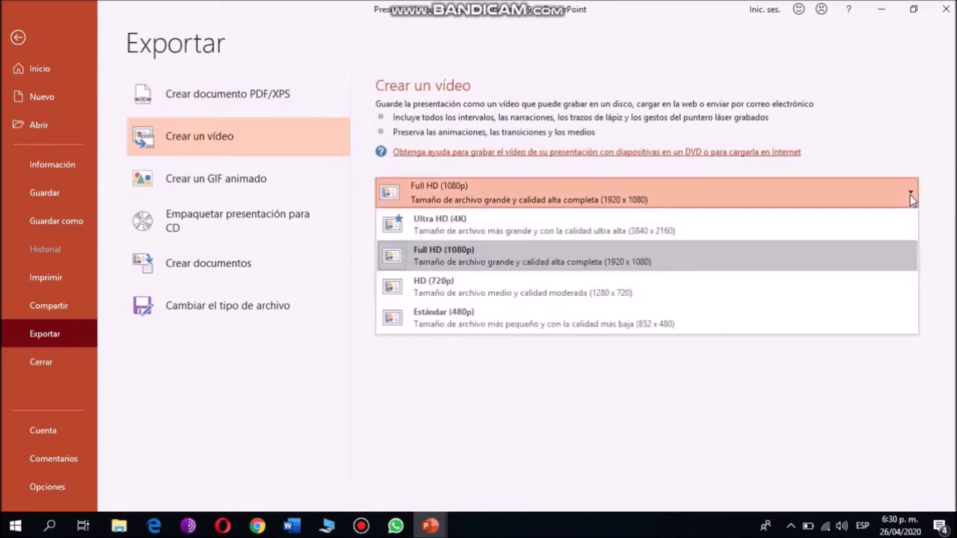
left_click(604, 266)
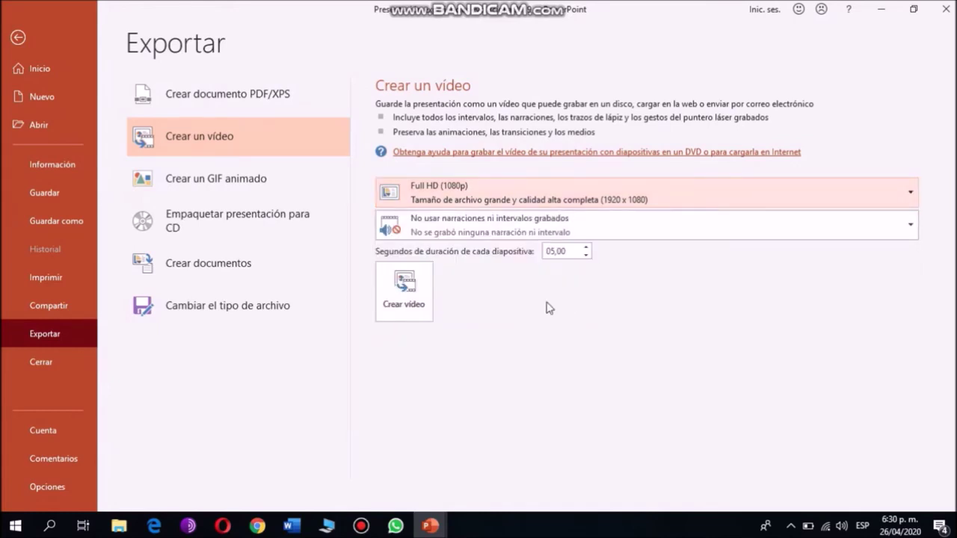
Step: Raise the per-slide duration to 08,00 seconds and create the MPEG-4 video
left_click(586, 251)
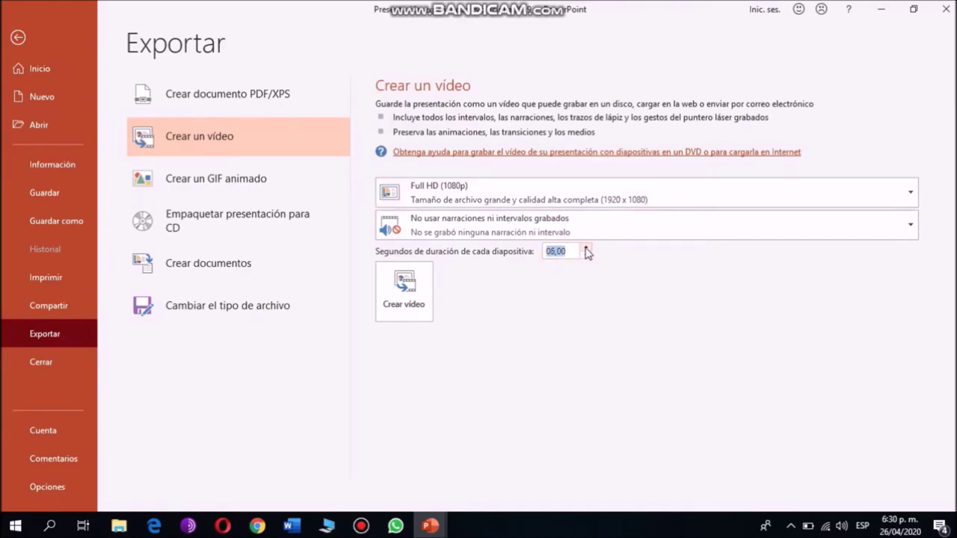
left_click(587, 249)
left_click(587, 249)
left_click(587, 255)
left_click(586, 255)
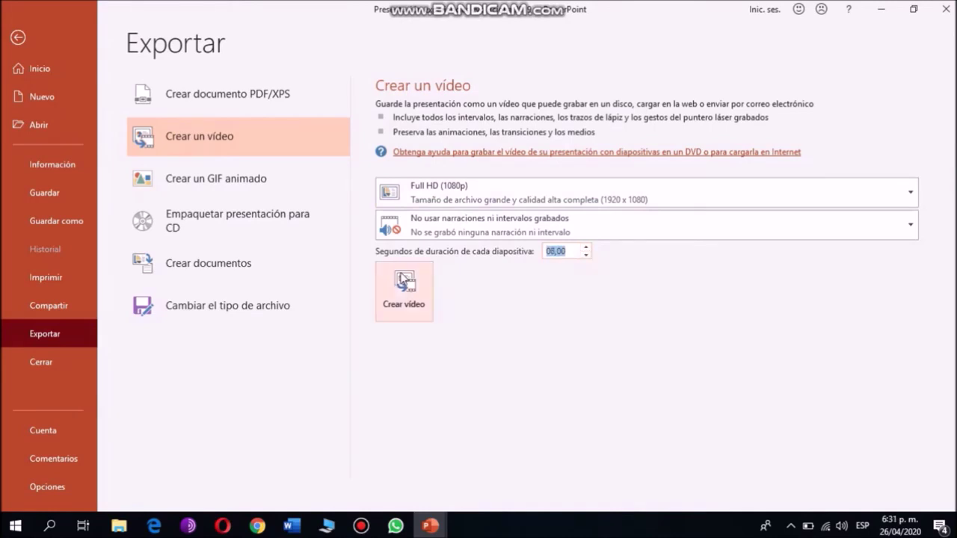
left_click(404, 281)
left_click(406, 281)
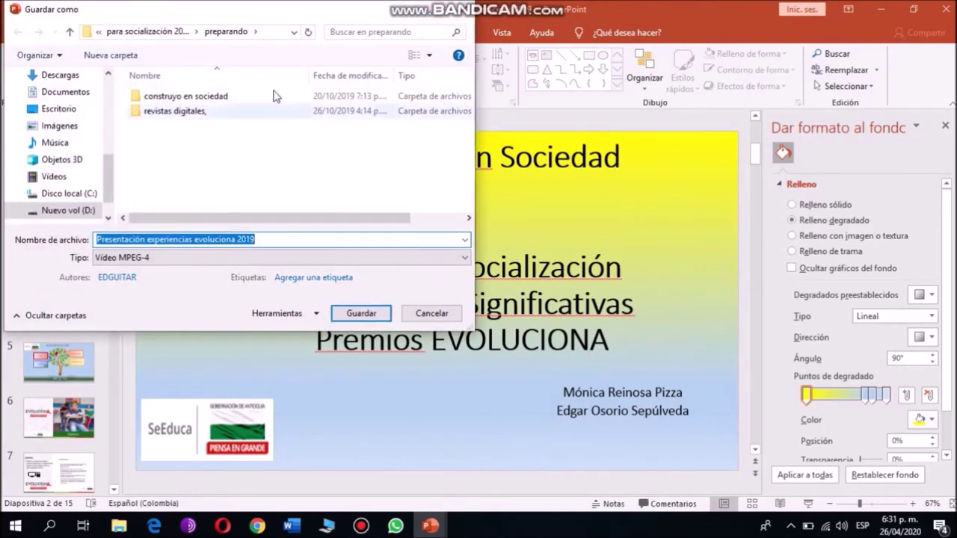
Step: Save the video export to the desktop (Escritorio) as 'Presentación experiencias evoluciona 2019'
left_click(67, 110)
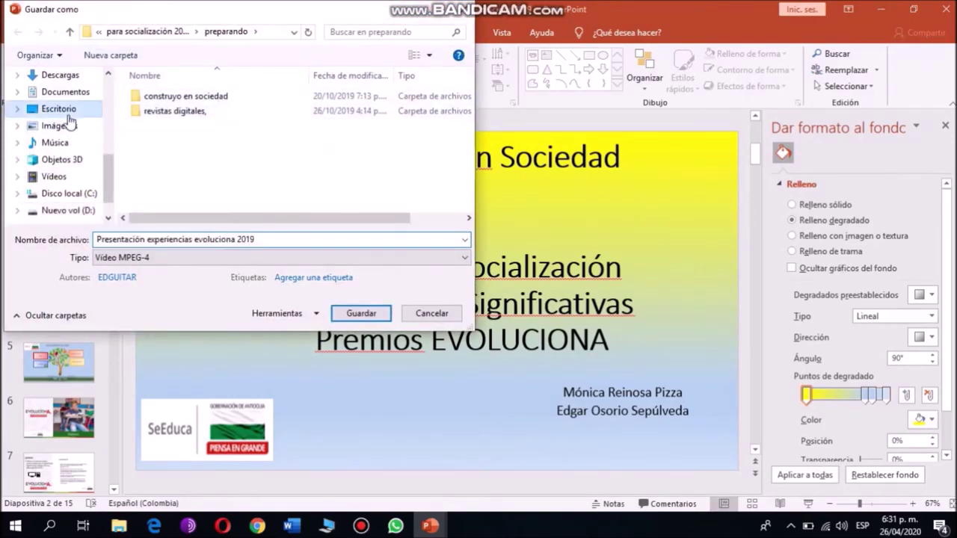
left_click(356, 316)
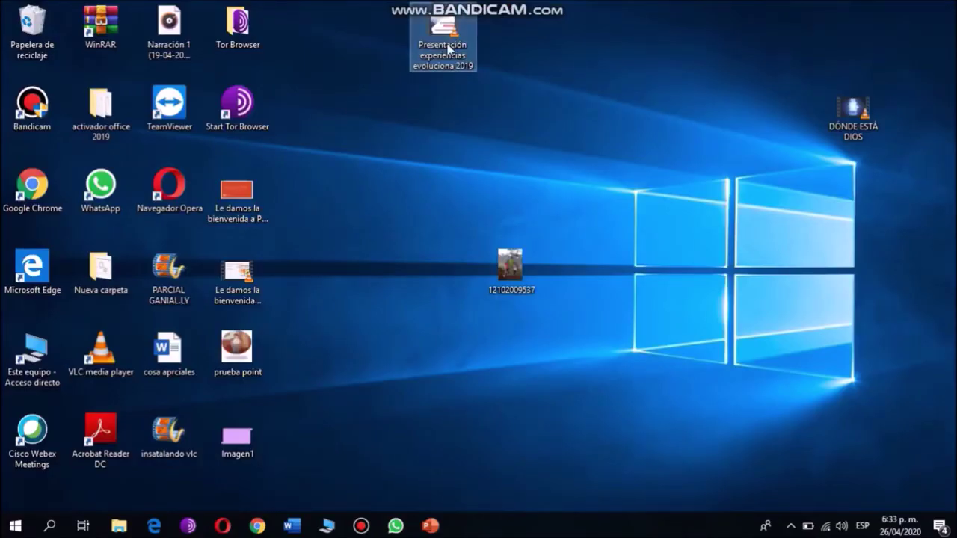
Step: Play the desktop file 'Presentación experiencias evoluciona 2019' with VLC media player
right_click(448, 47)
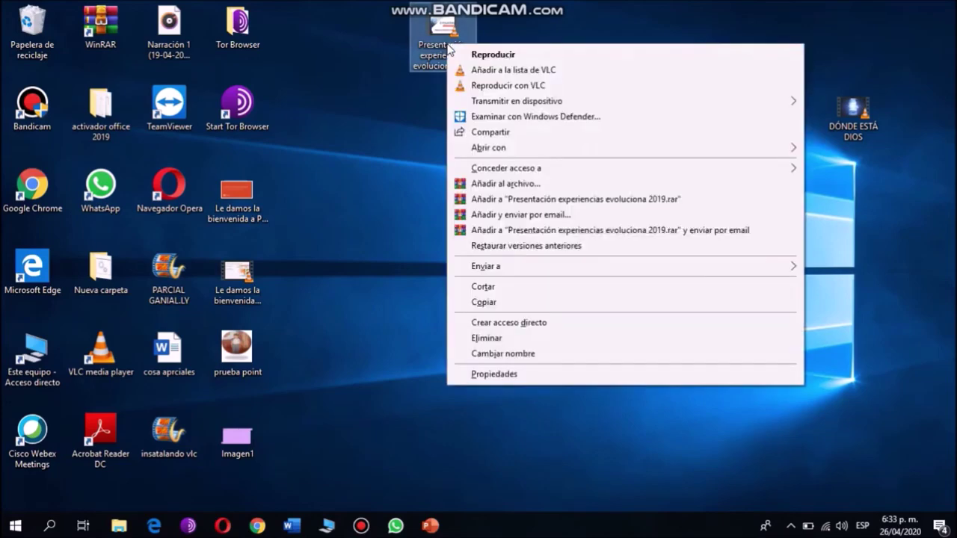
left_click(486, 86)
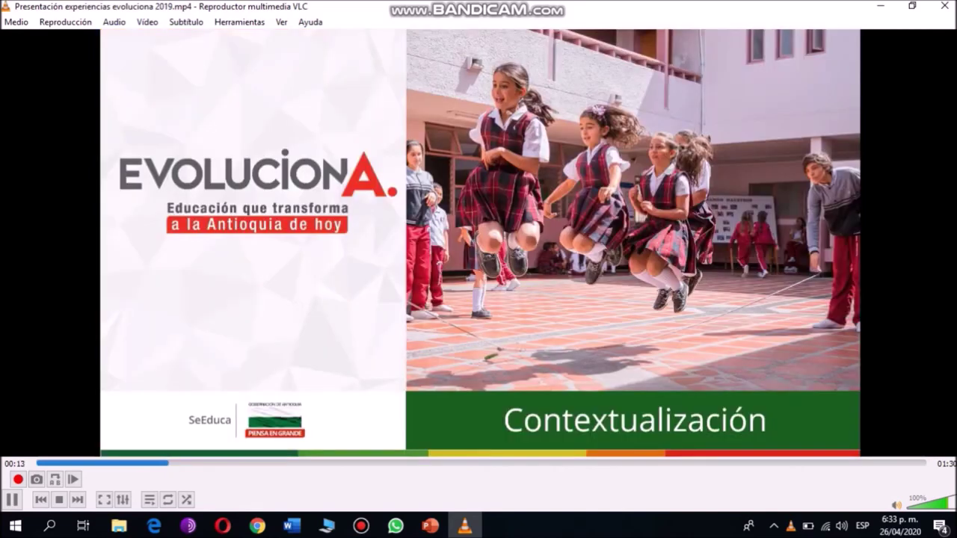
Step: Pause the VLC playback on the Contextualización slide and bring up the screen recorder controls
left_click(12, 500)
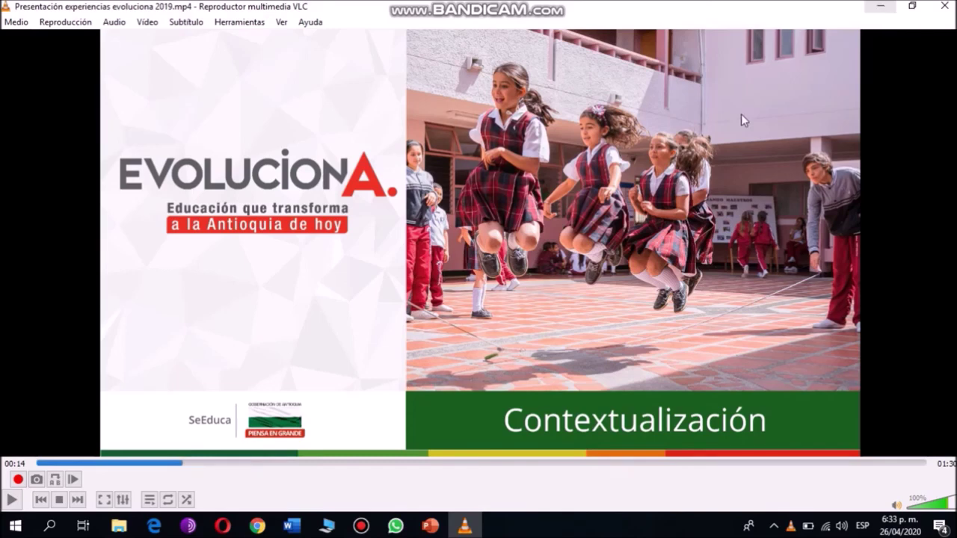
left_click(358, 527)
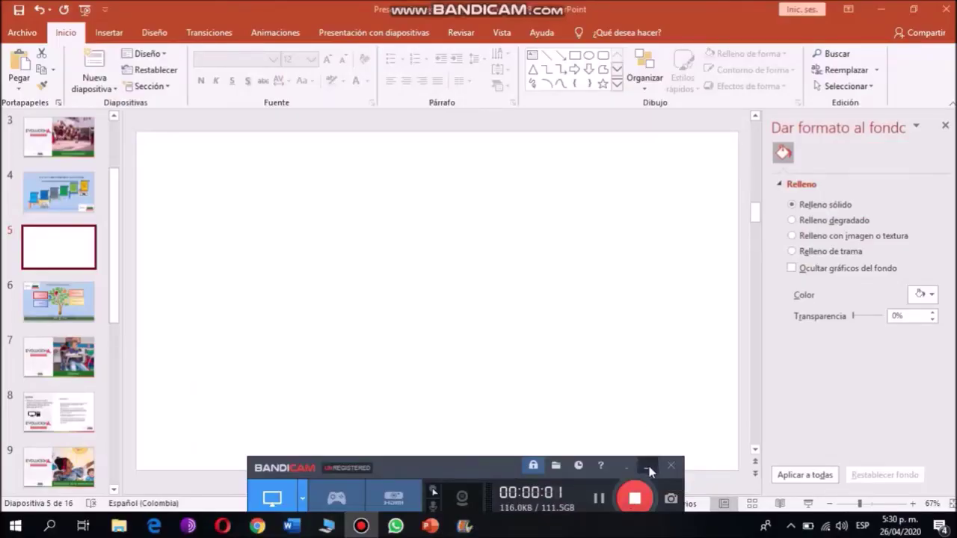
Step: Insert the 'intro TECNOLÓGICA' video from the Vídeos folder onto slide 5 using Vídeo en Mi PC
left_click(648, 466)
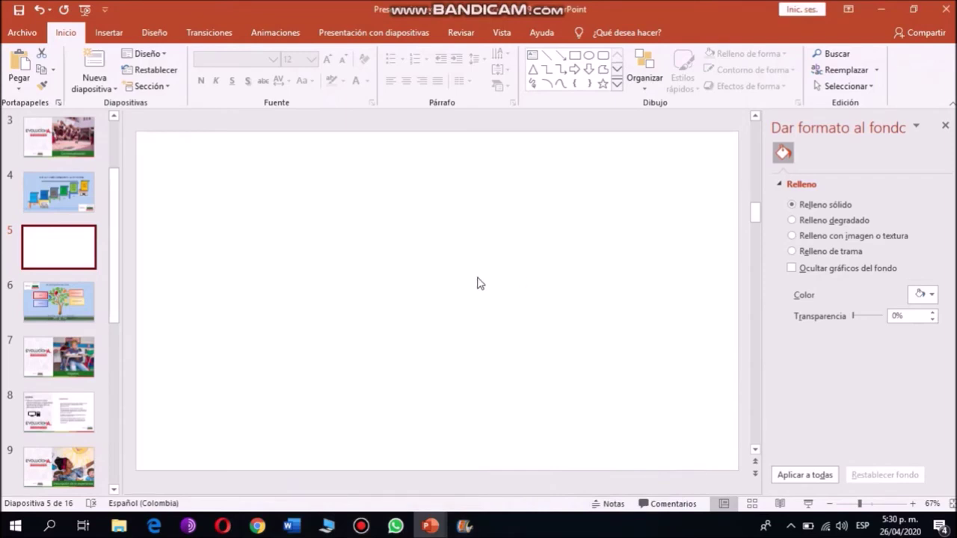
left_click(108, 33)
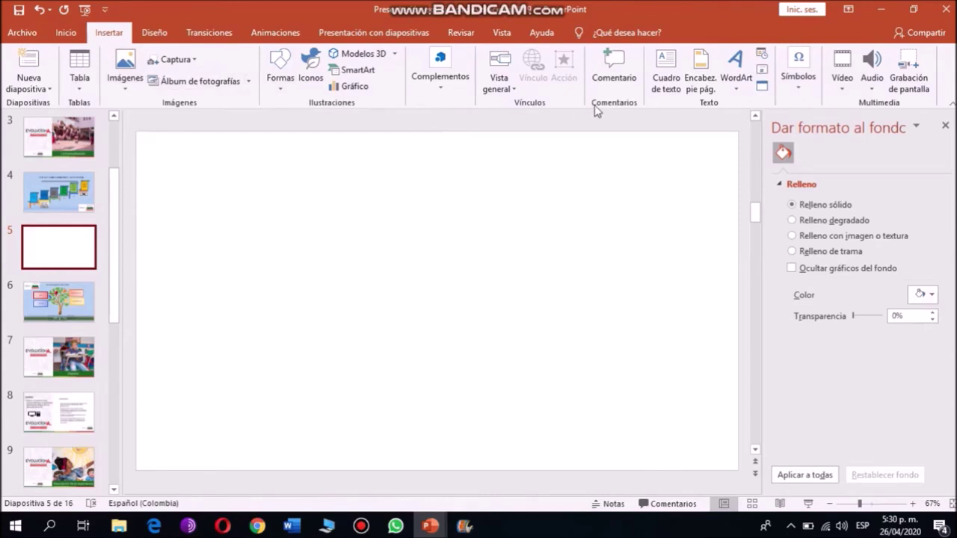
left_click(845, 90)
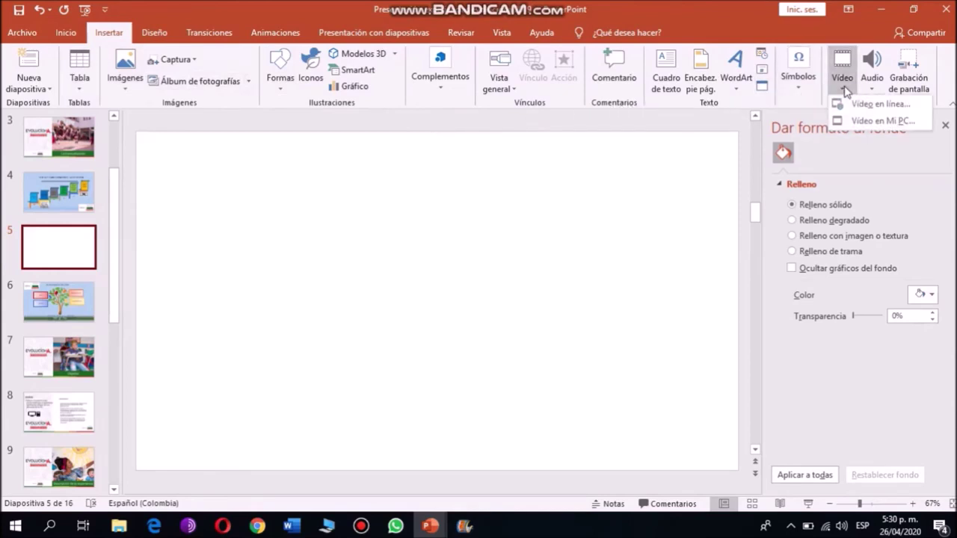
left_click(875, 122)
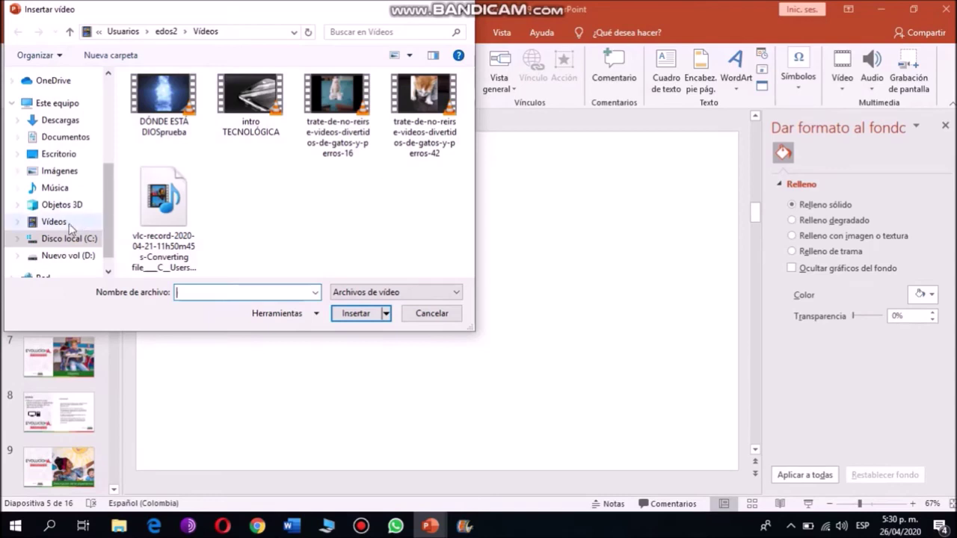
left_click(239, 110)
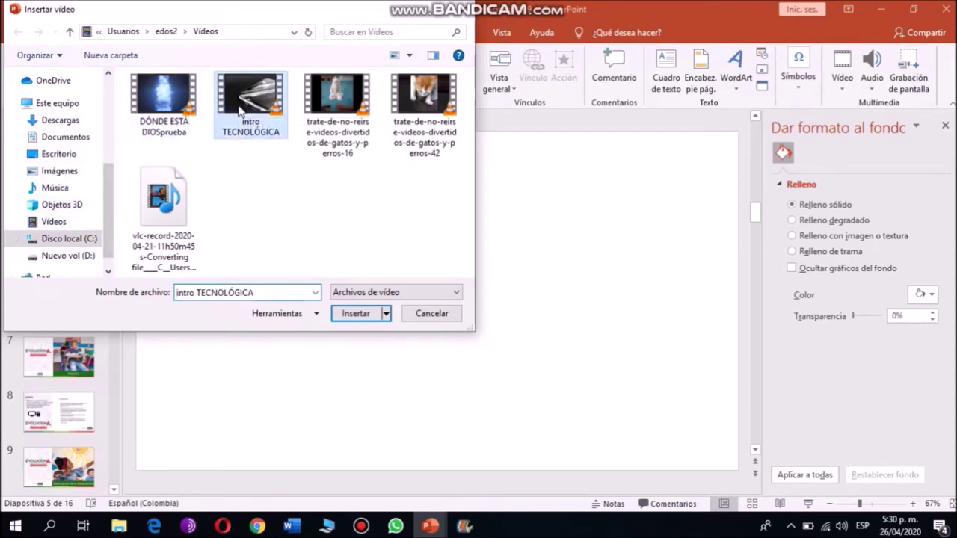
left_click(354, 314)
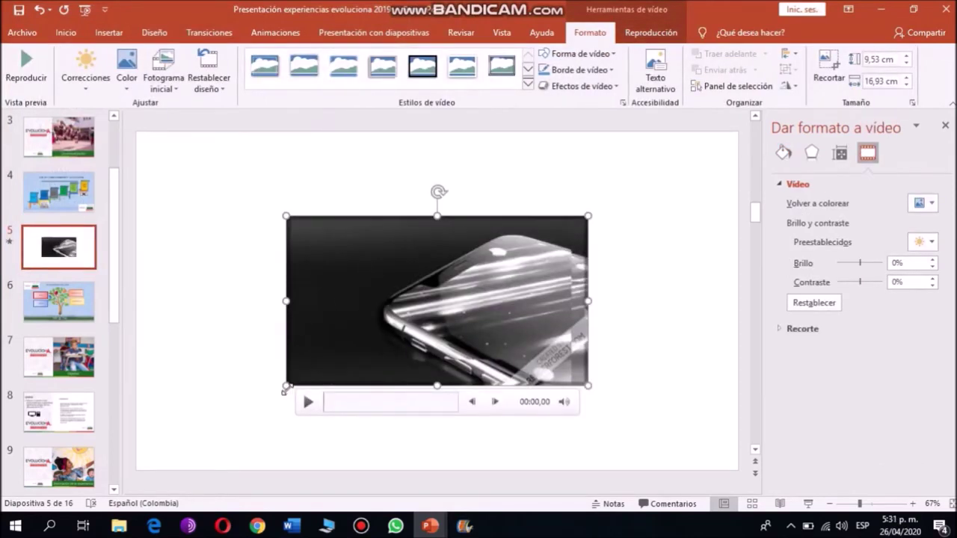
Step: Stretch the slide 5 video to about 19,05 × 33,87 cm and start the slideshow from the beginning
left_click_drag(285, 388, 136, 470)
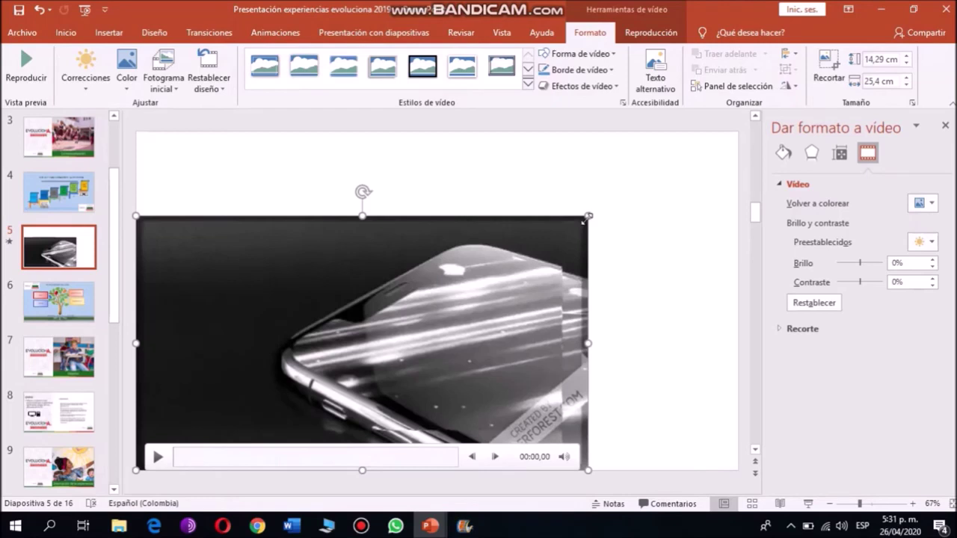
left_click_drag(587, 216, 737, 162)
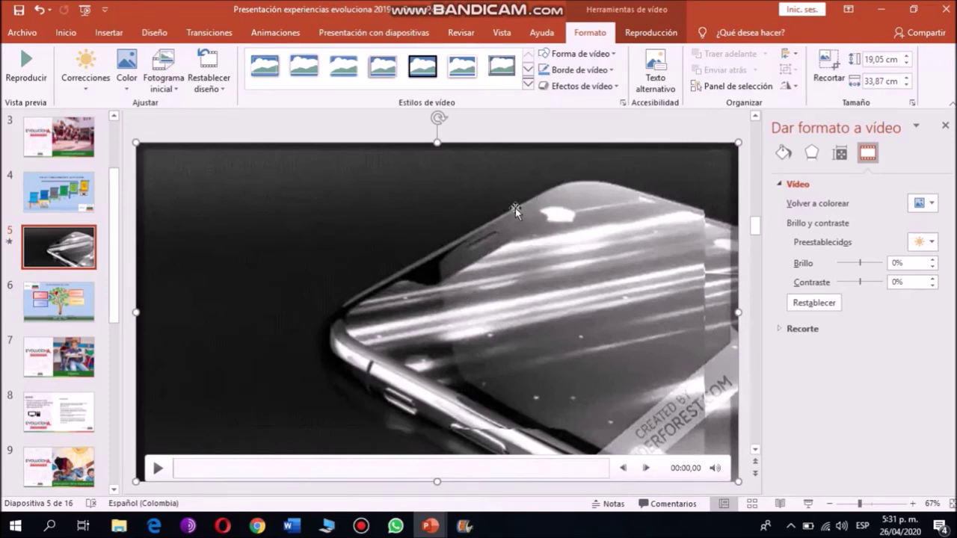
key("F5")
key("Right")
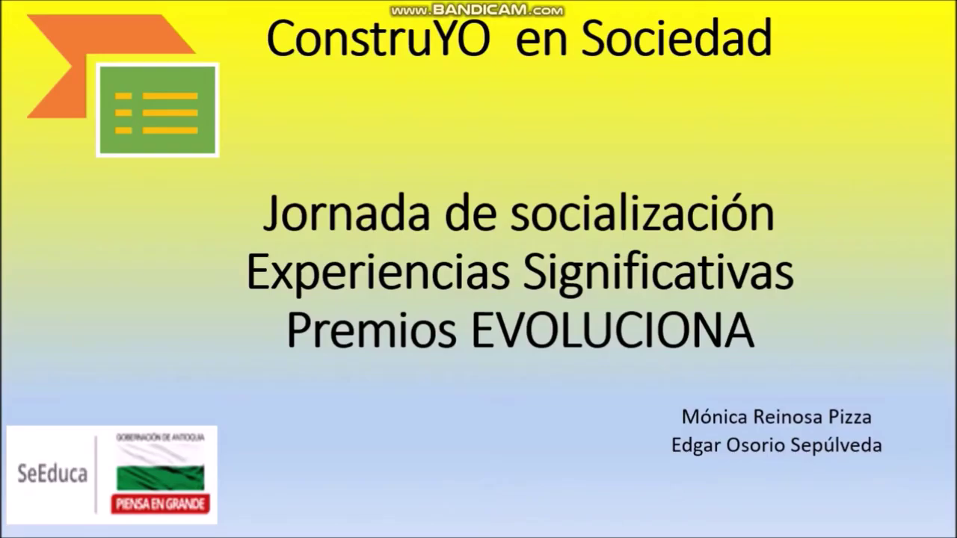
key("Right")
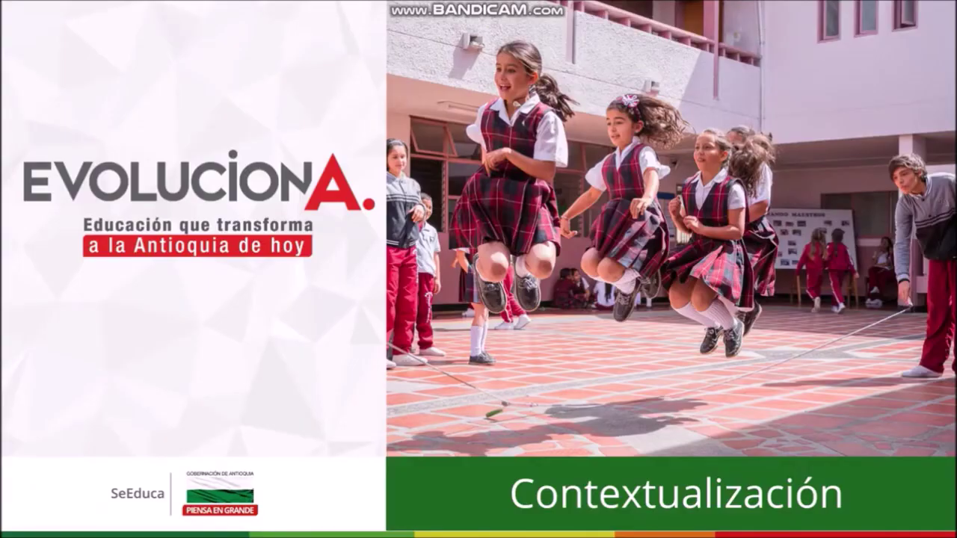
key("Right")
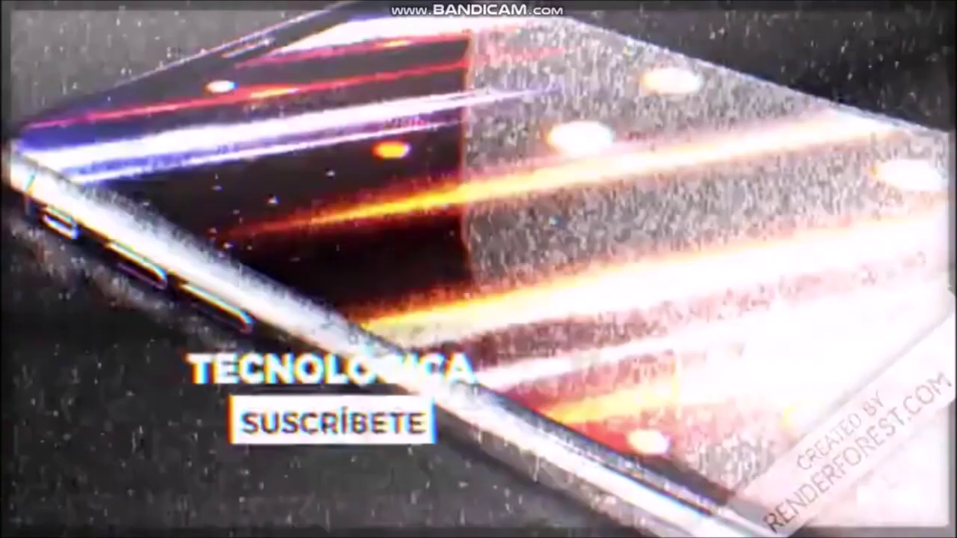
key("Escape")
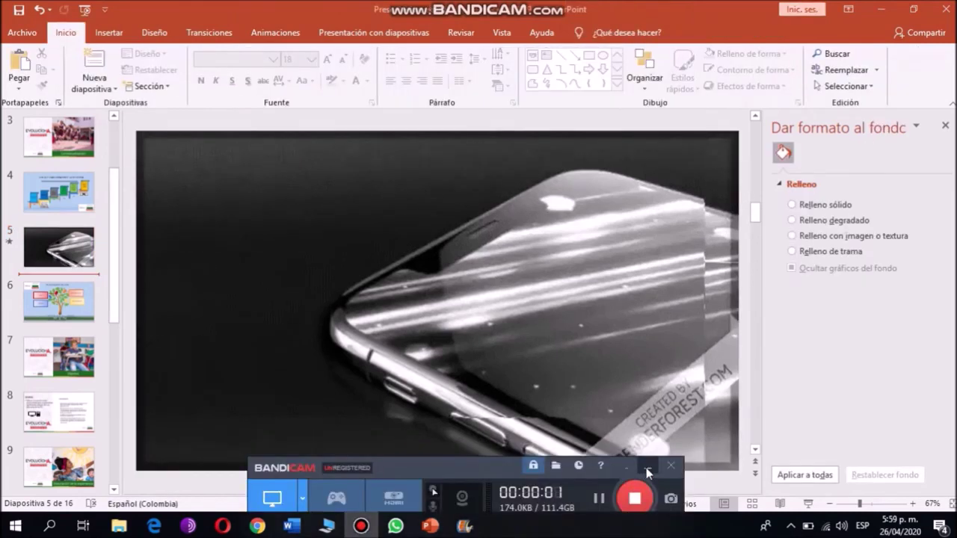
Step: Go to slide 6, FUNDAMENTACIÓN, and place the cursor in the CONSISTENCIA text box
left_click(647, 468)
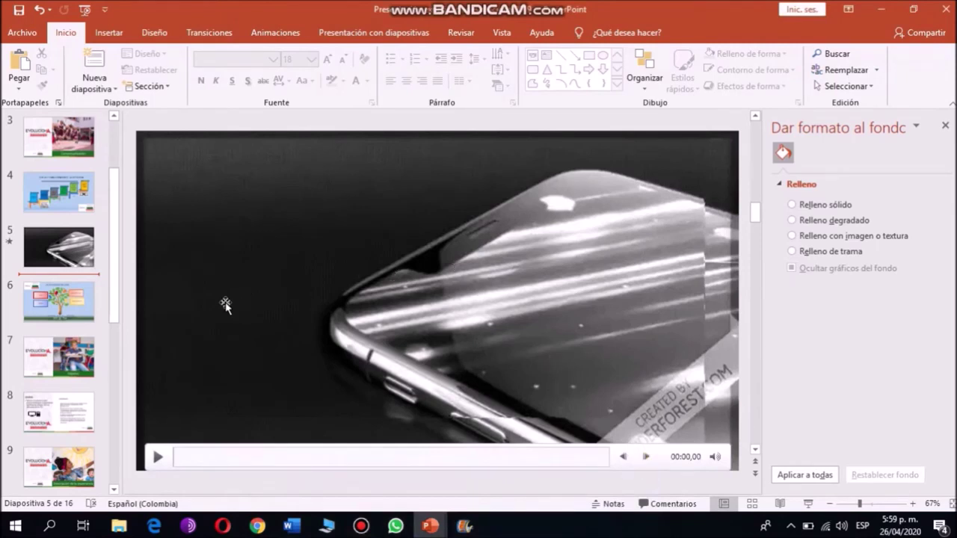
left_click(77, 305)
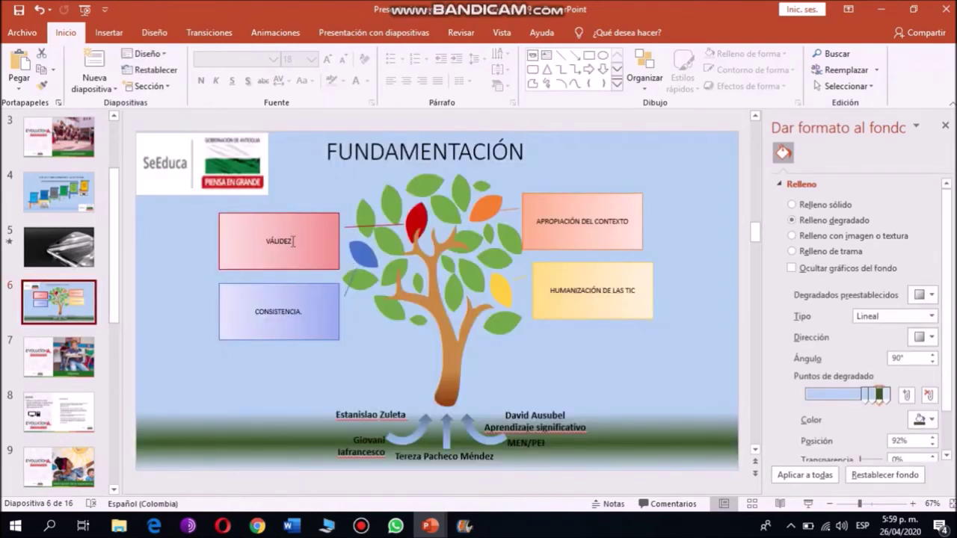
left_click(302, 312)
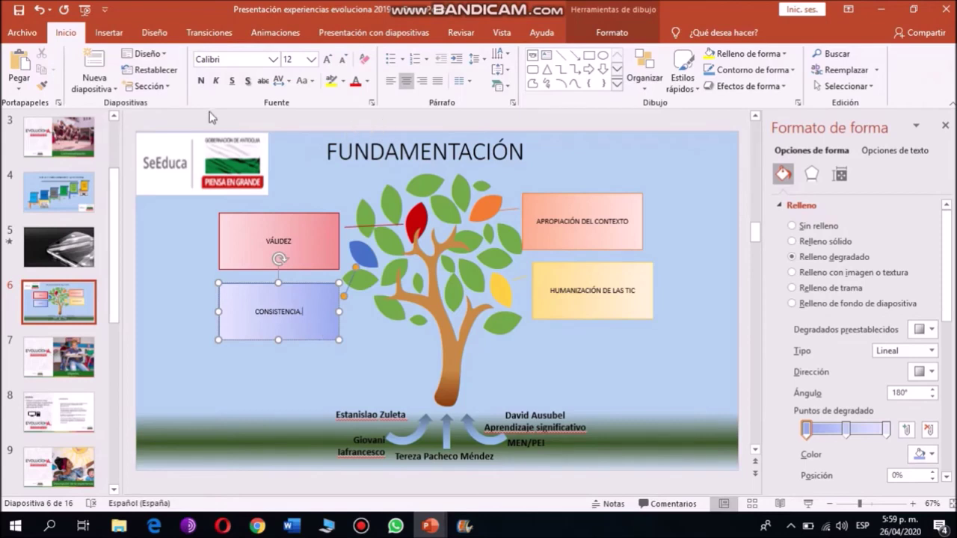
left_click(110, 33)
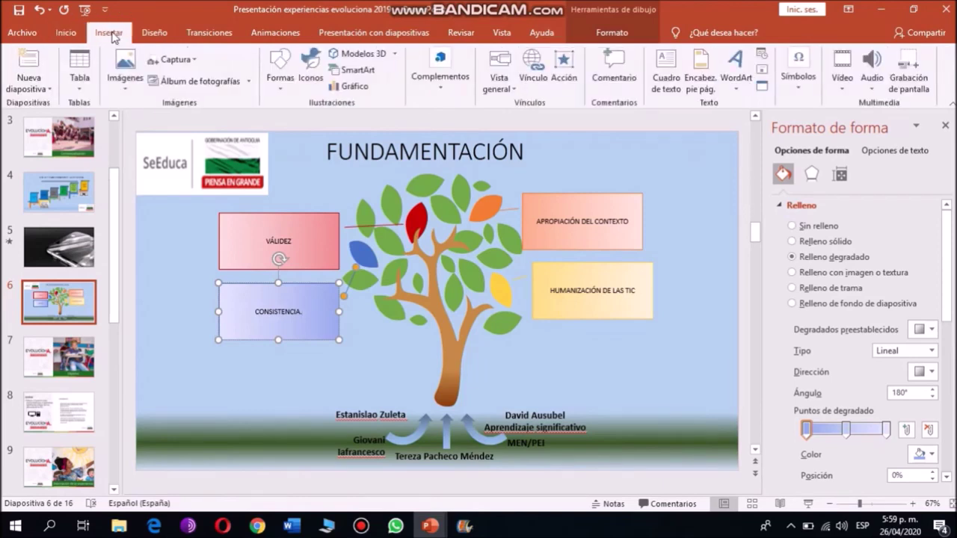
left_click(531, 60)
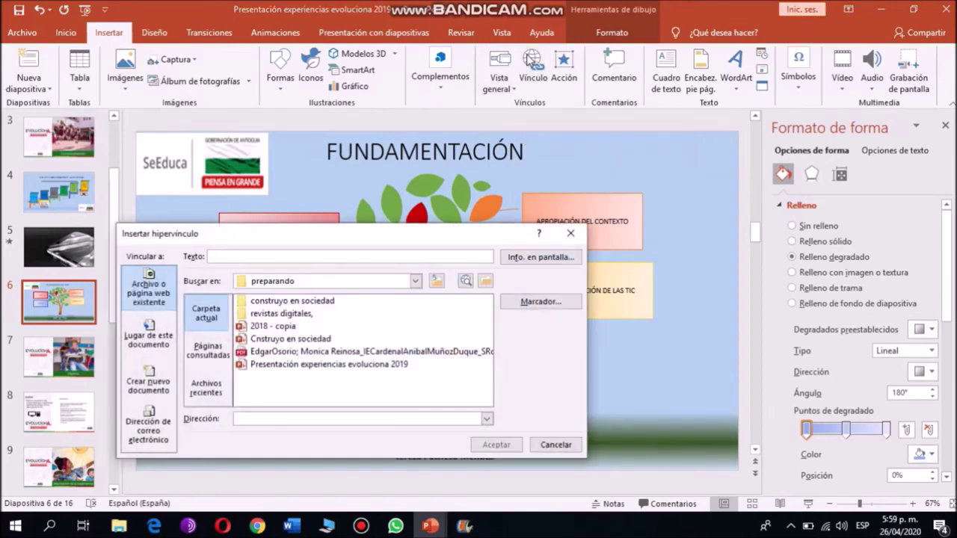
left_click(416, 282)
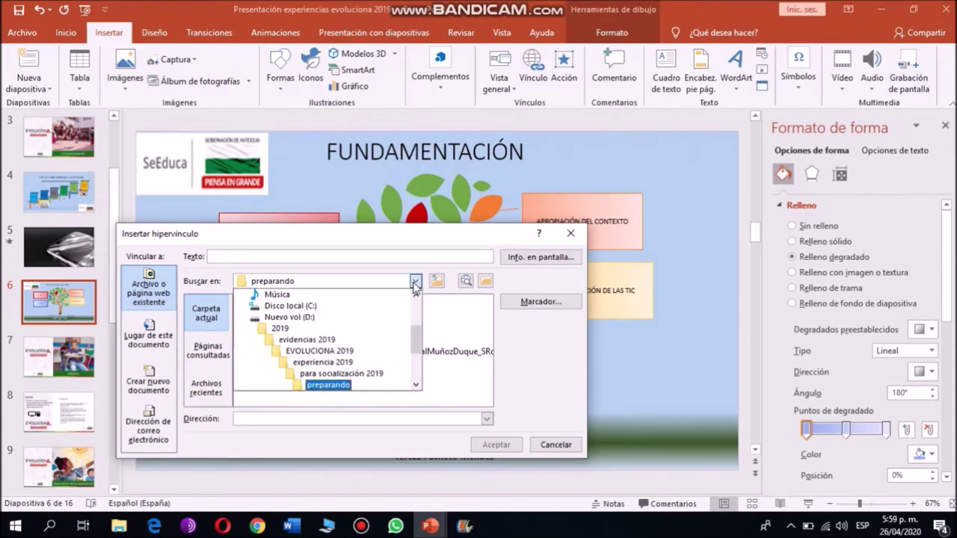
left_click(288, 308)
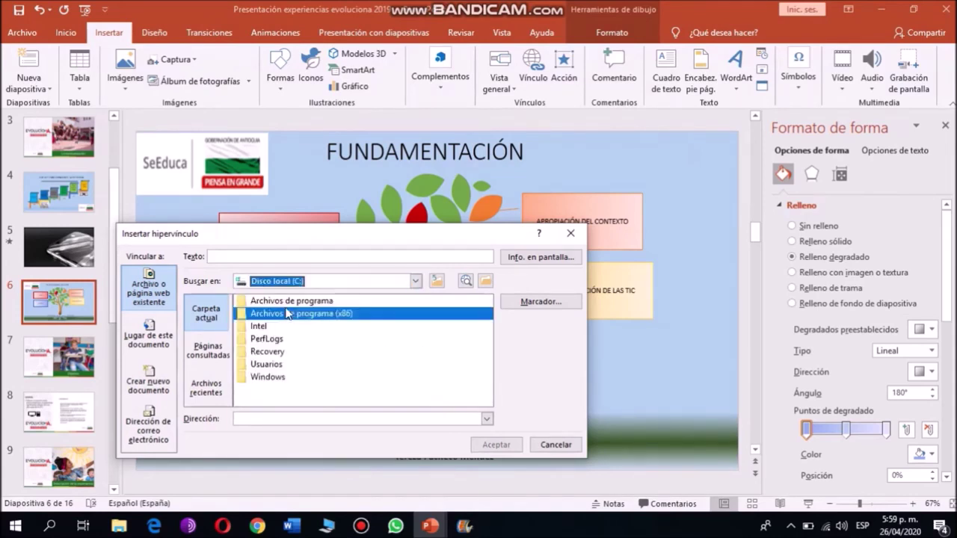
left_click(288, 313)
double_click(266, 366)
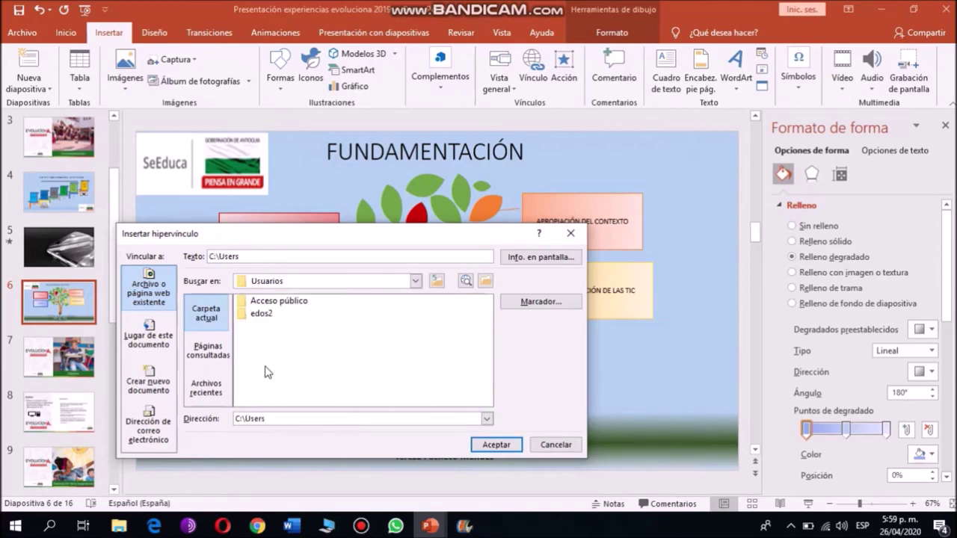
double_click(265, 315)
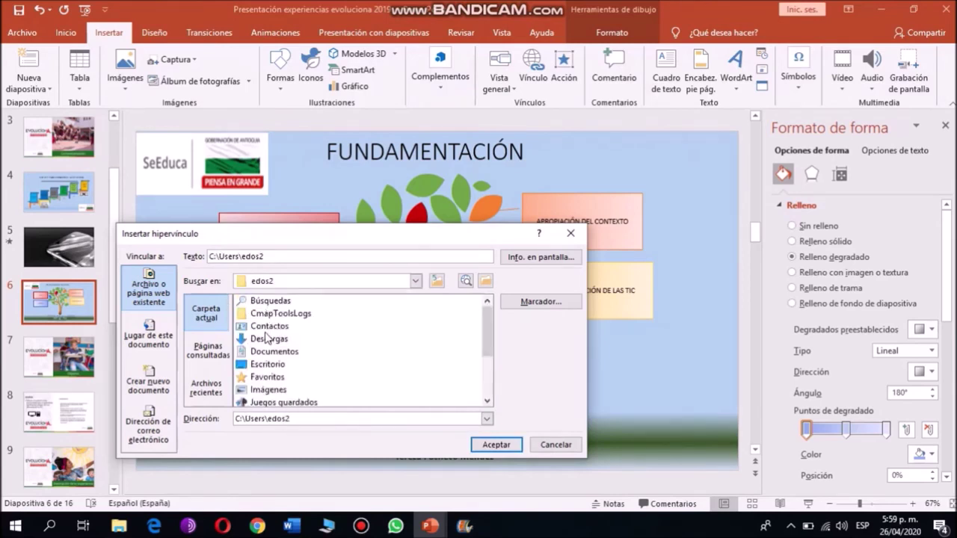
double_click(268, 351)
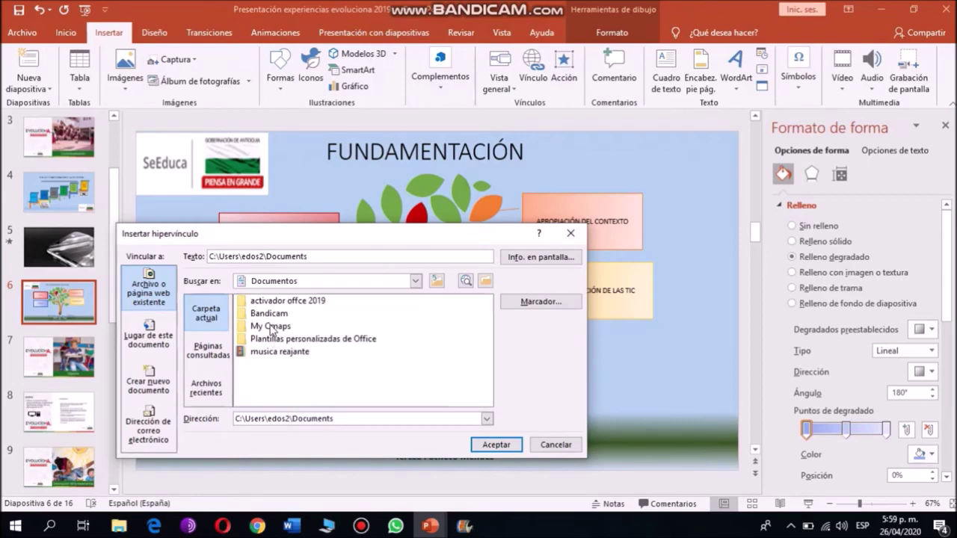
double_click(270, 315)
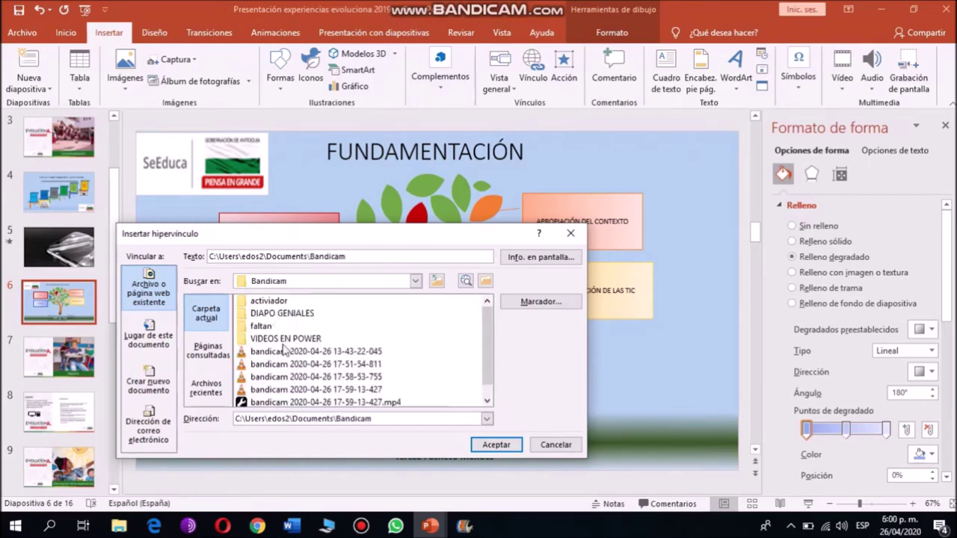
left_click(284, 350)
left_click(483, 444)
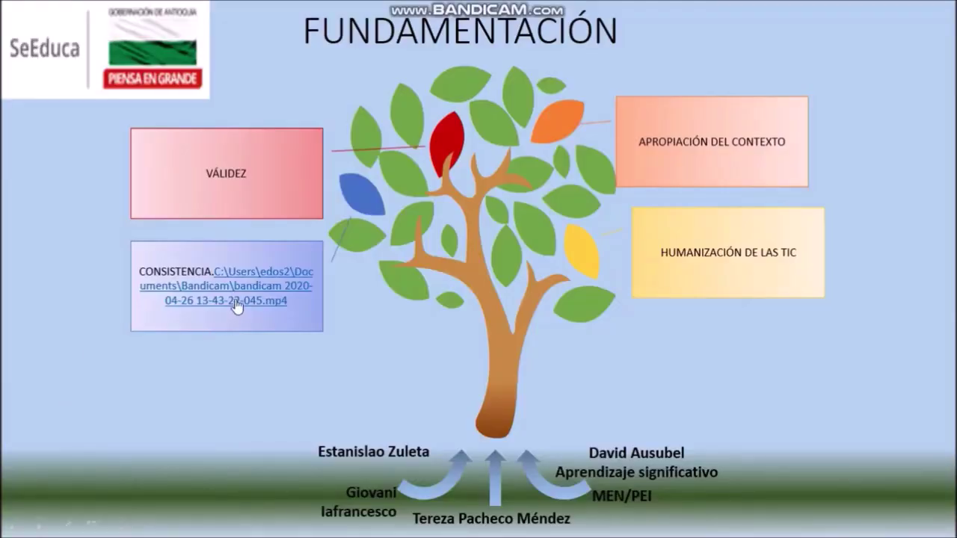
Step: Verify the CONSISTENCIA link opens the bandicam video in VLC, then close VLC and exit the slideshow
left_click(236, 297)
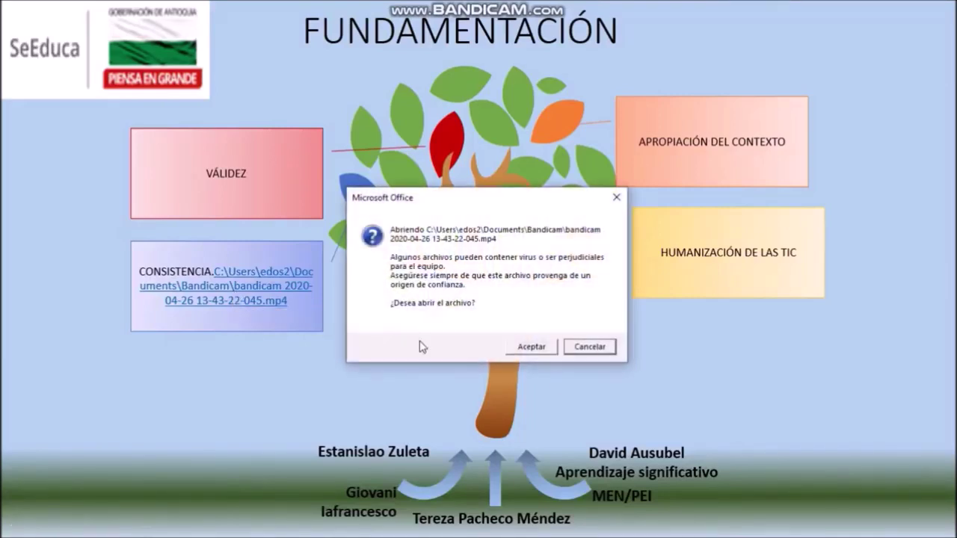
left_click(531, 344)
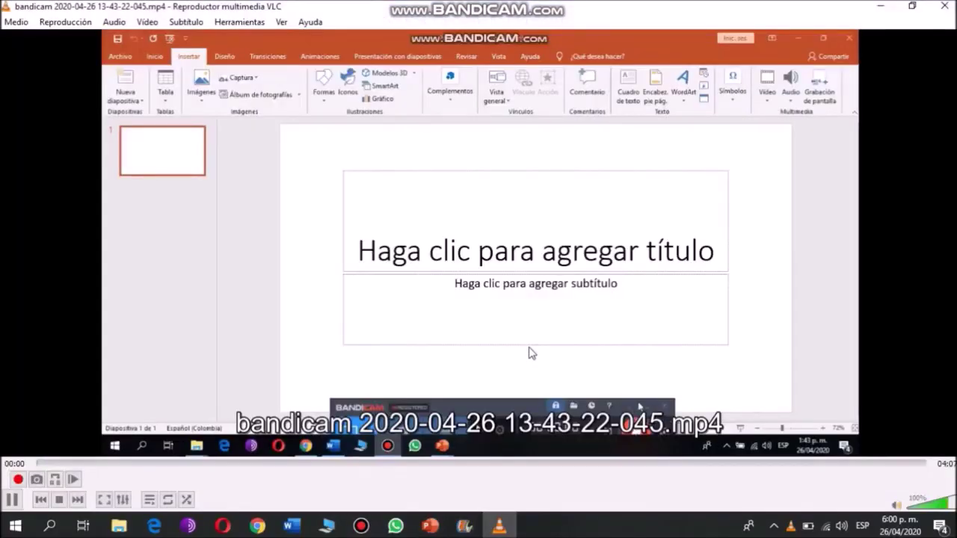
left_click(936, 8)
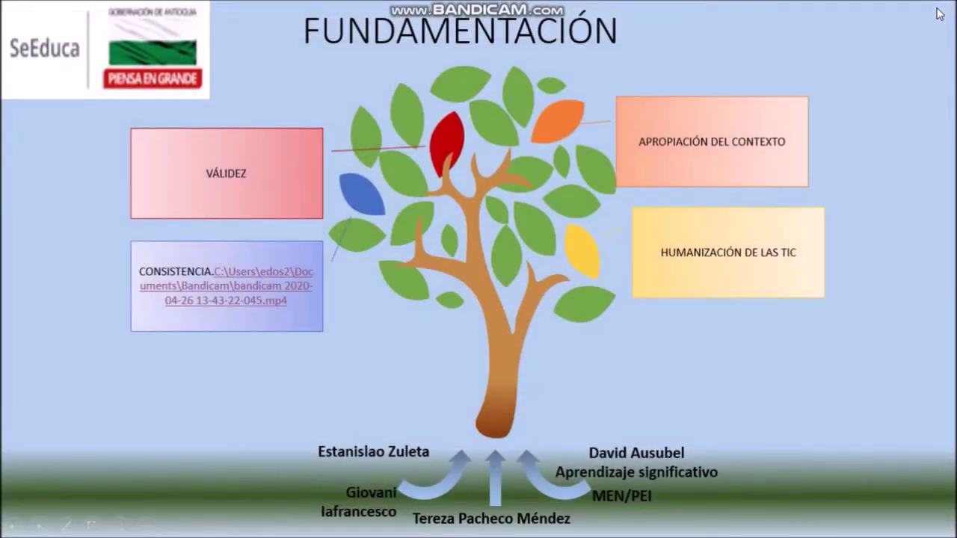
key("Escape")
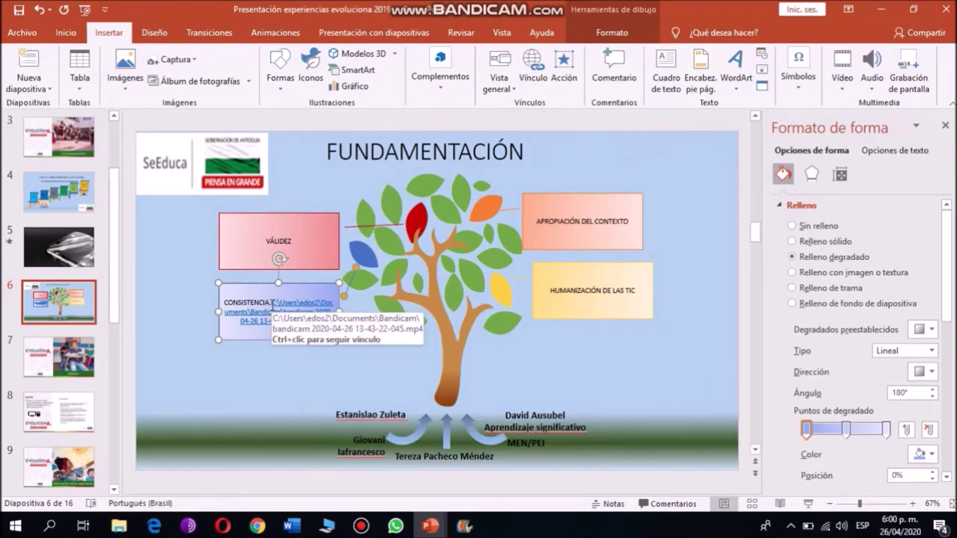
Step: Remove the hyperlinked file path text so the CONSISTENCIA box reads 'CONSISTENCIA.'
left_click_drag(272, 302, 325, 329)
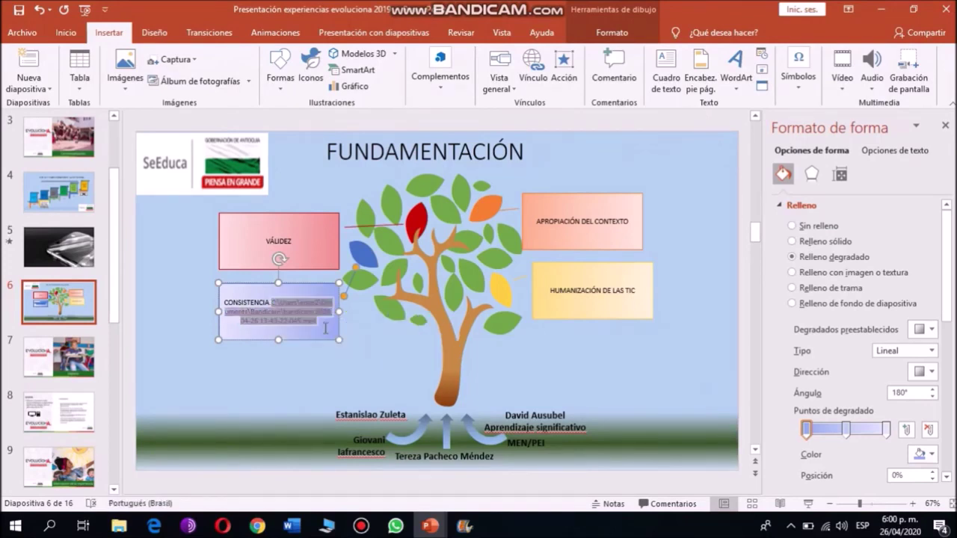
right_click(286, 315)
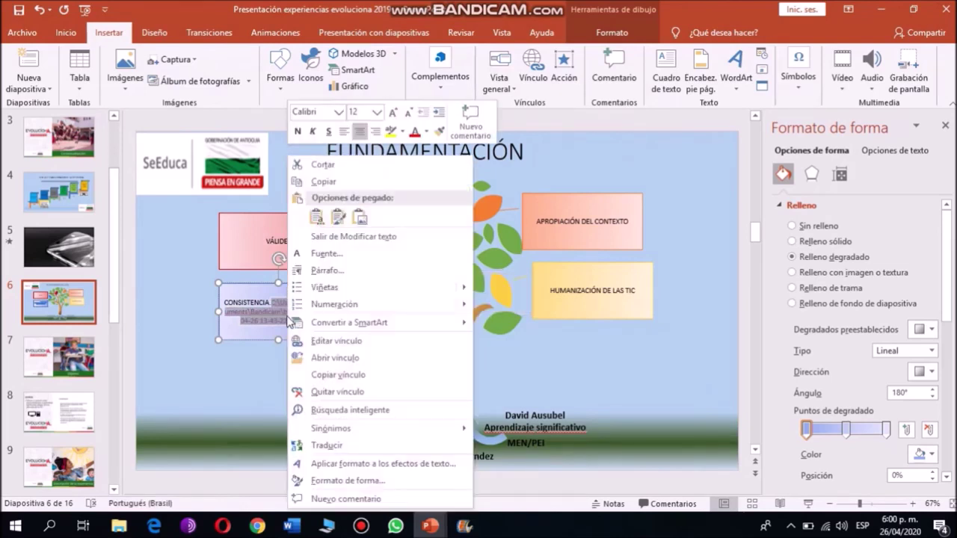
left_click(311, 391)
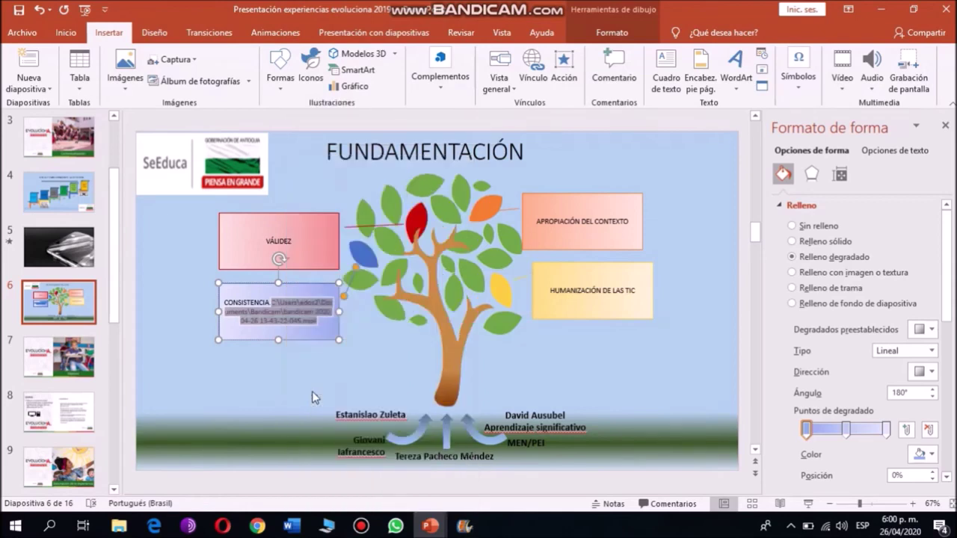
type(".")
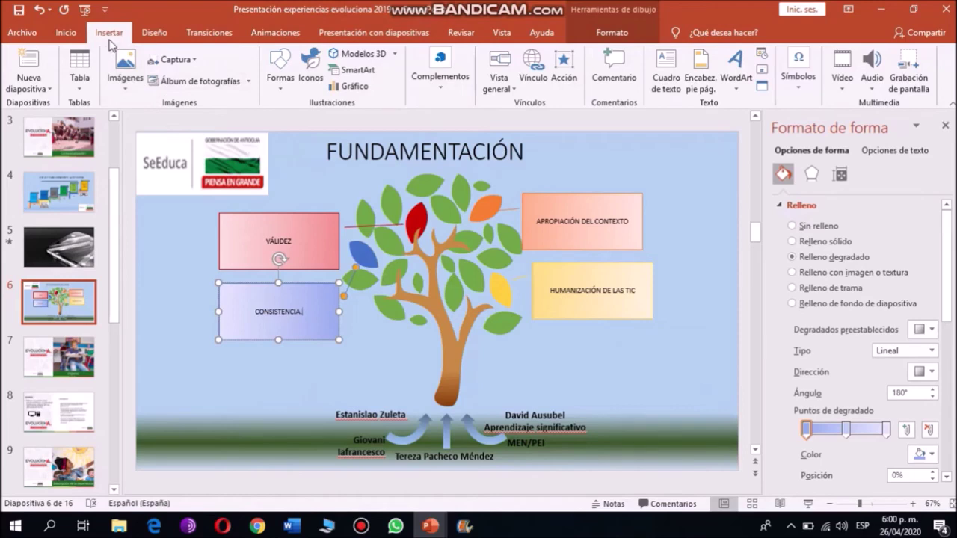
left_click(281, 80)
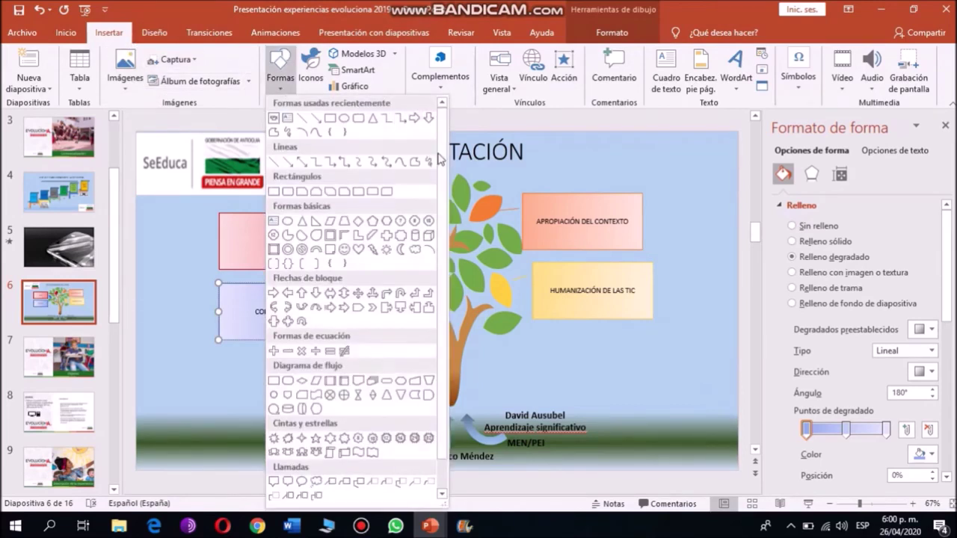
Step: Draw a 'Botón de acción: vídeo' shape on slide 6 below the CONSISTENCIA box
scroll(449, 203, "down", 2)
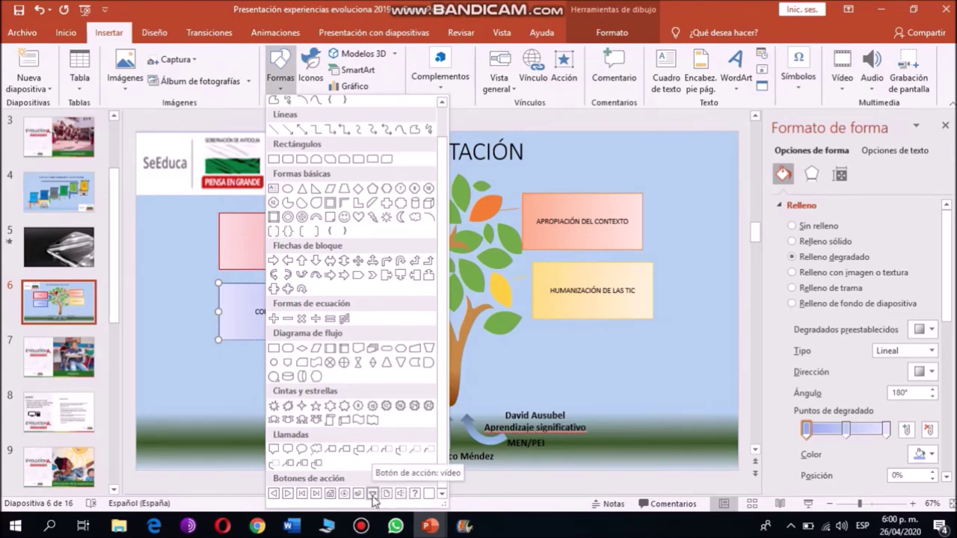
left_click(373, 494)
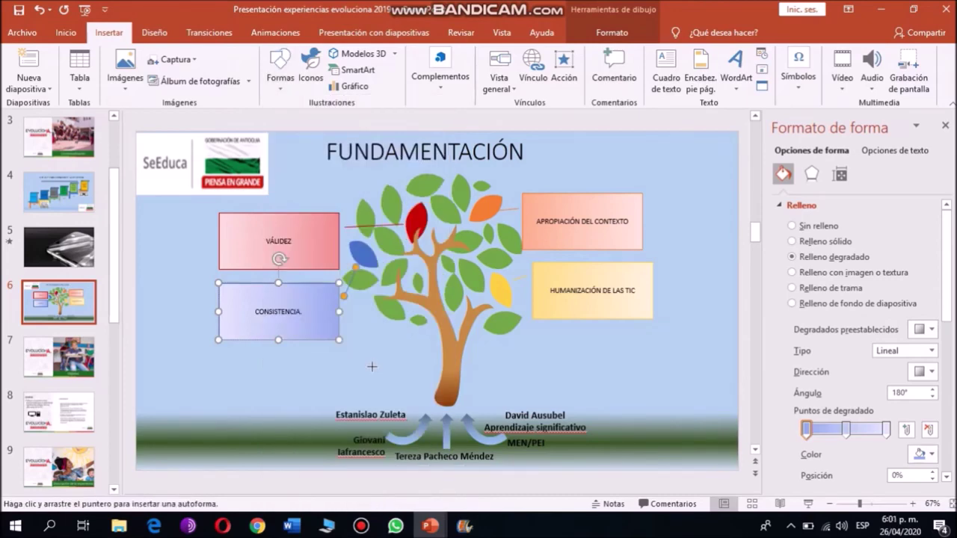
left_click(372, 368)
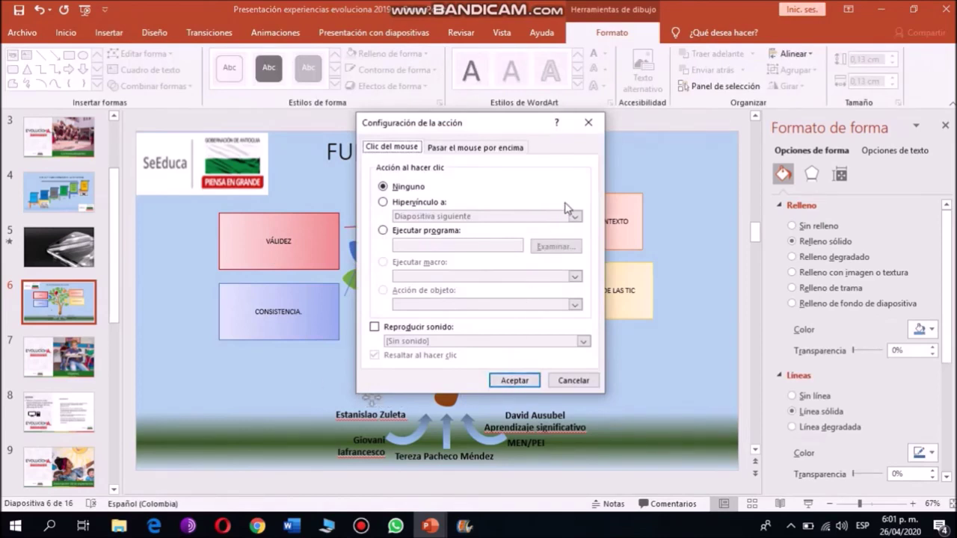
Step: Set the action button to hyperlink to the file activador office 2019.mp4 and confirm both dialogs
left_click(382, 202)
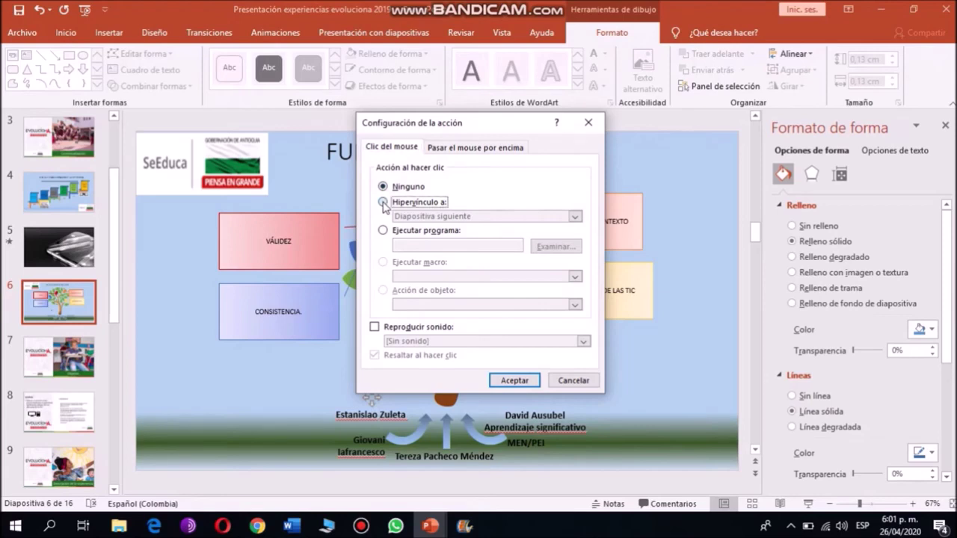
left_click(574, 217)
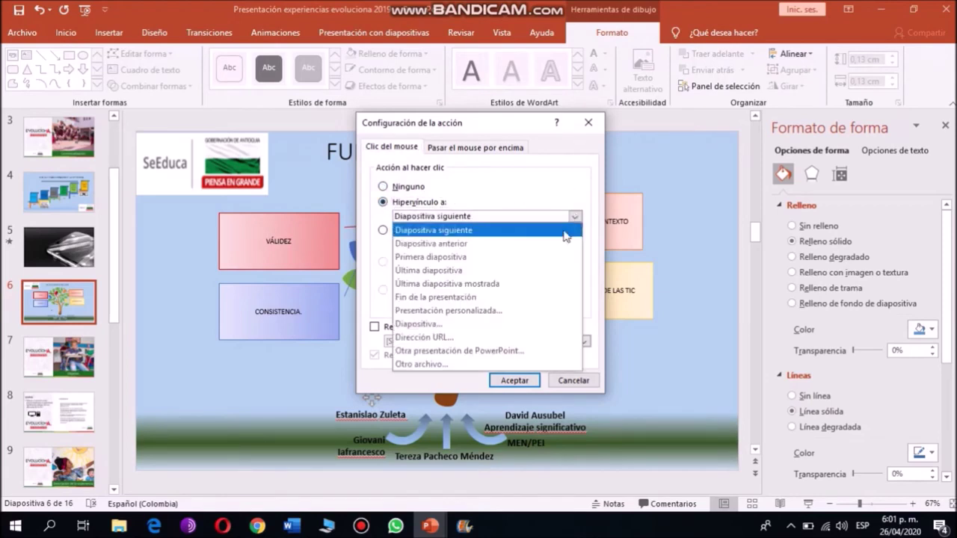
left_click(444, 365)
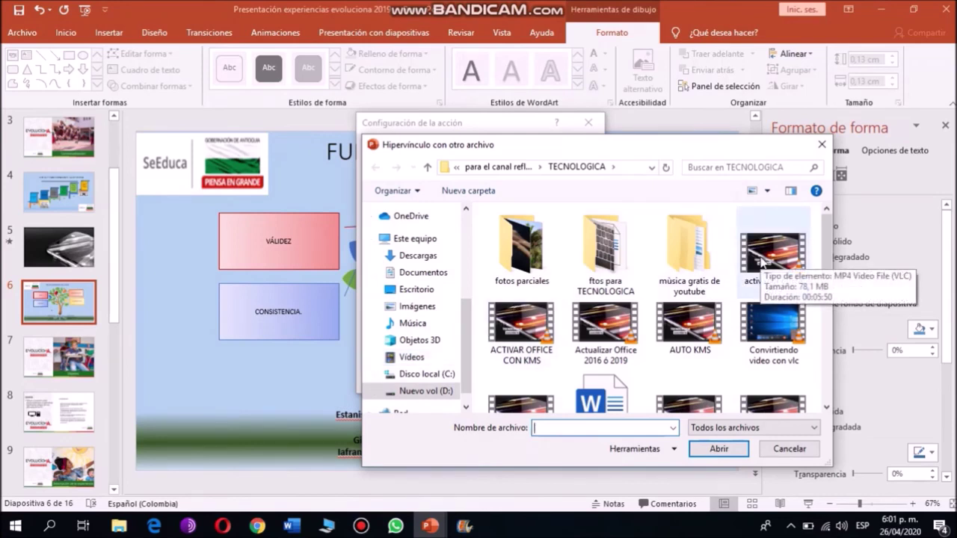
left_click(762, 261)
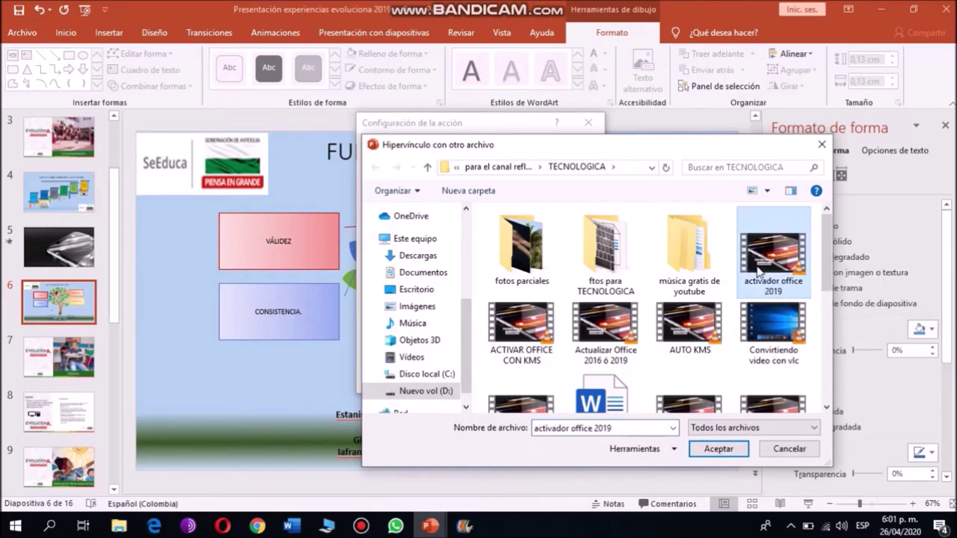
left_click(707, 447)
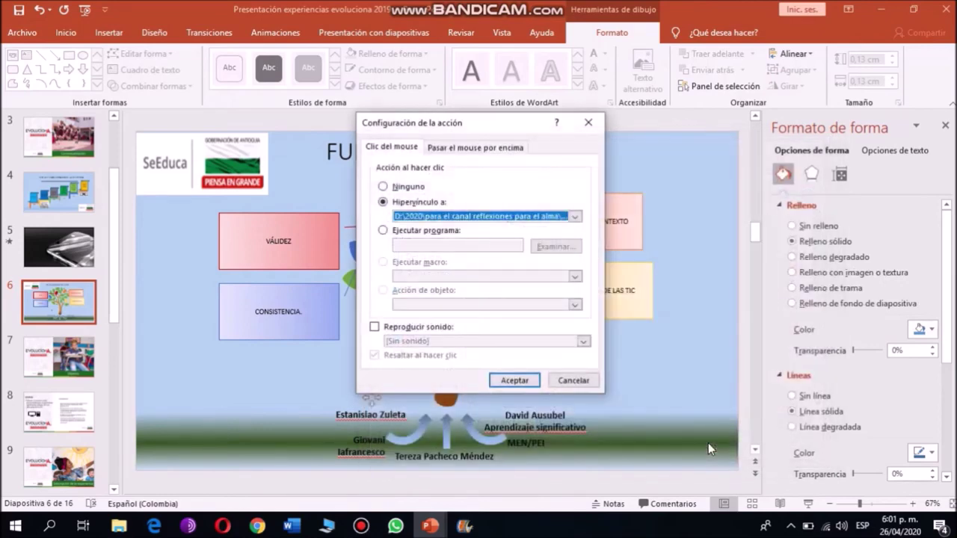
left_click(513, 380)
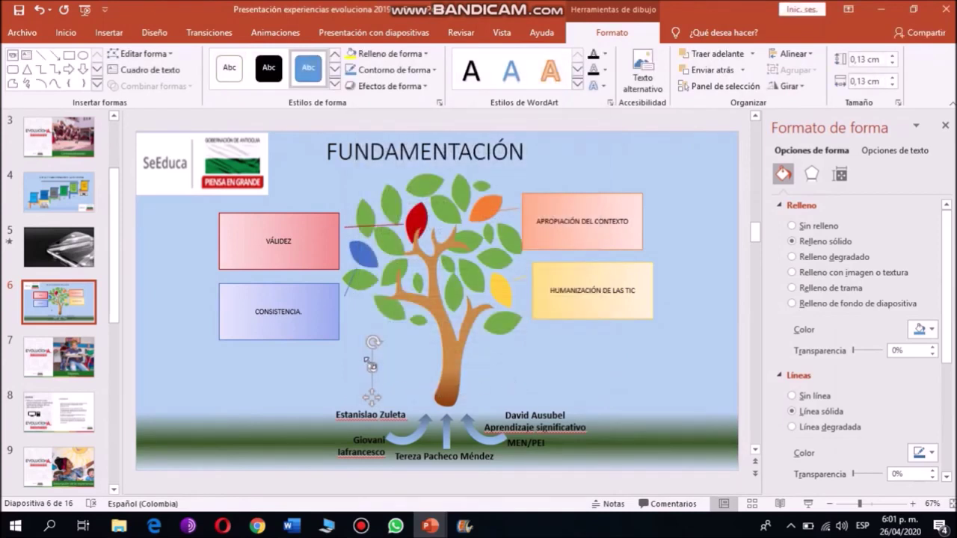
Step: Drag the video button into CONSISTENCIA's lower-right corner and fill it yellow
mouse_move(372, 367)
left_mouse_down()
mouse_move(354, 363)
mouse_move(348, 343)
left_mouse_up()
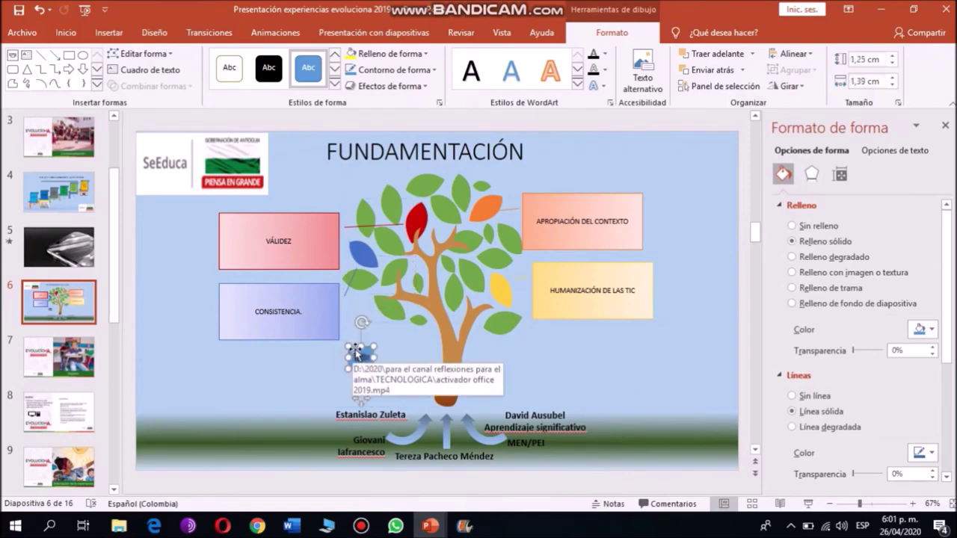
left_click_drag(354, 349, 318, 317)
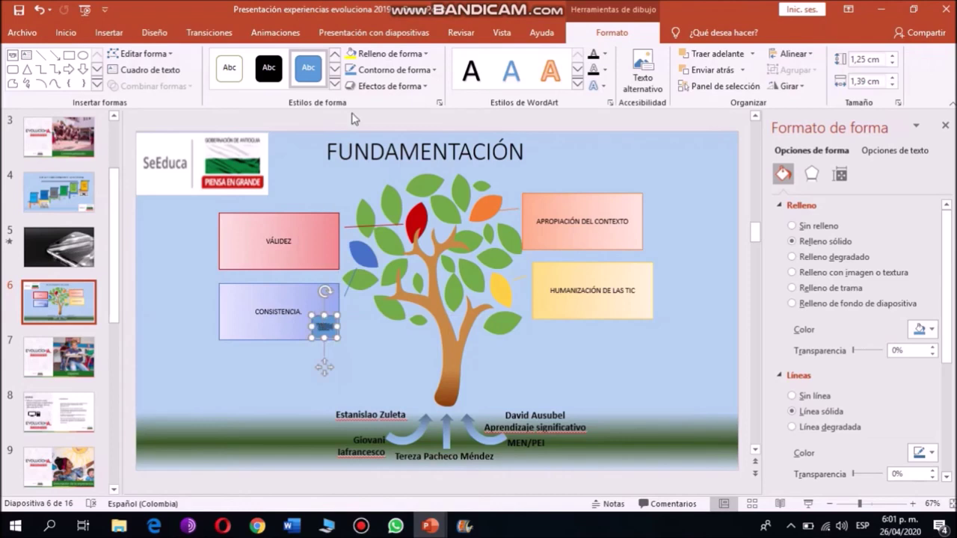
left_click(426, 59)
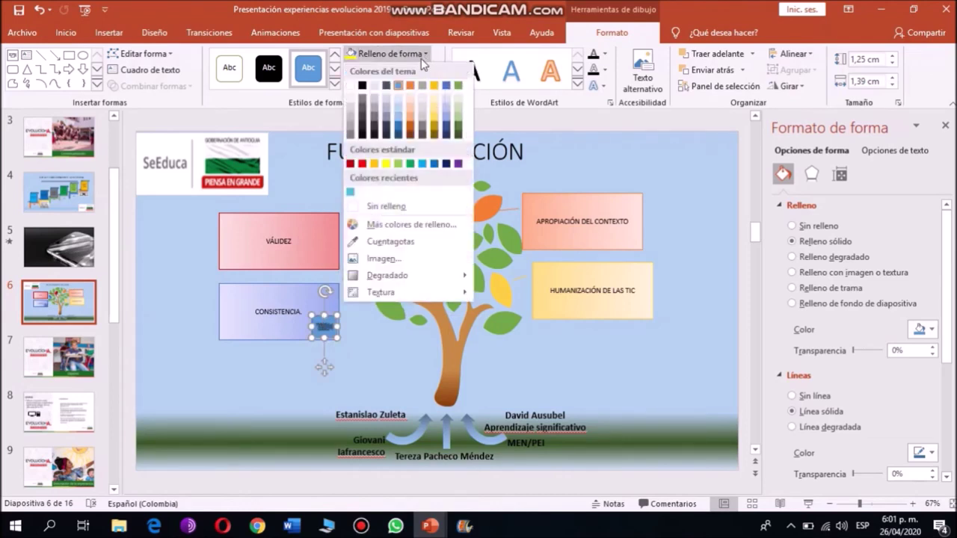
left_click(389, 179)
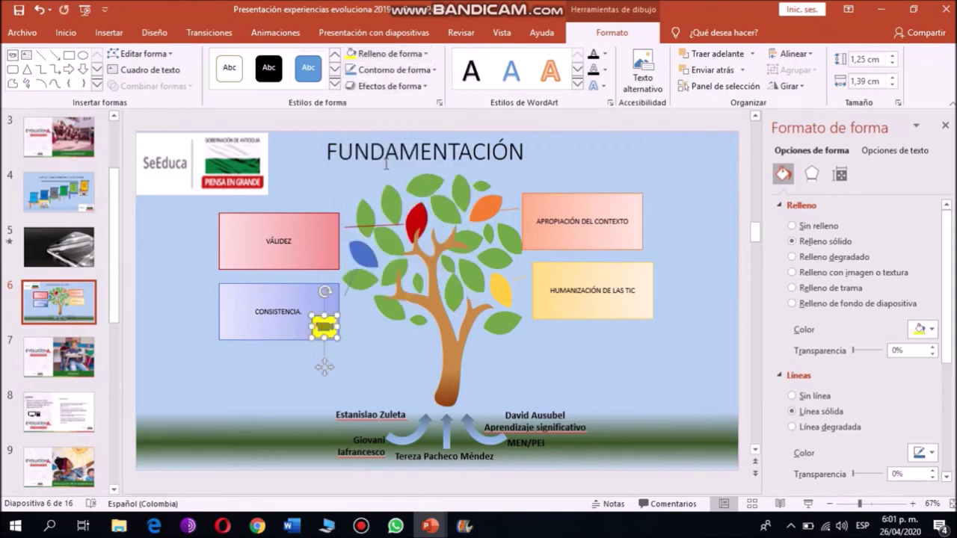
left_click(326, 391)
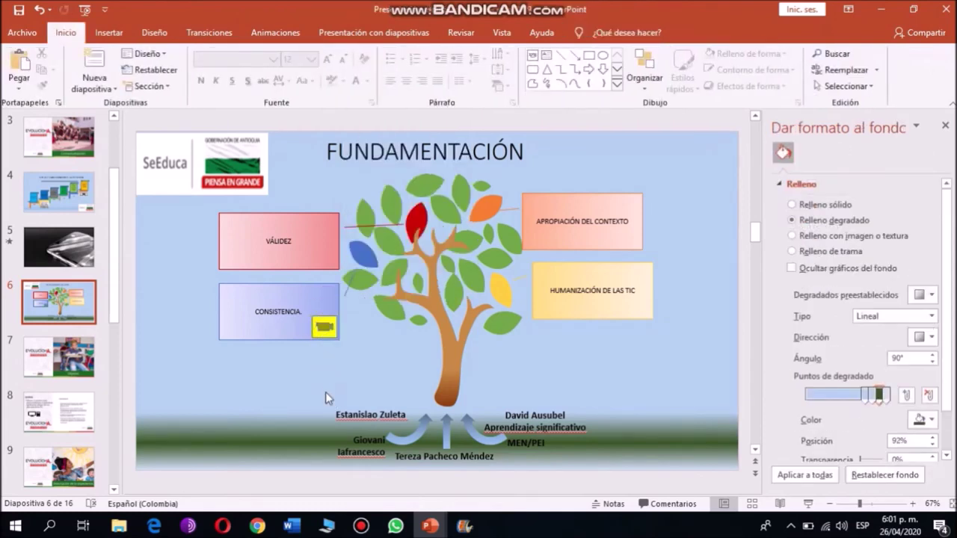
Step: Start the slideshow with F5 and advance to the FUNDAMENTACIÓN slide
key("F5")
key("Right")
key("Right")
key("Right")
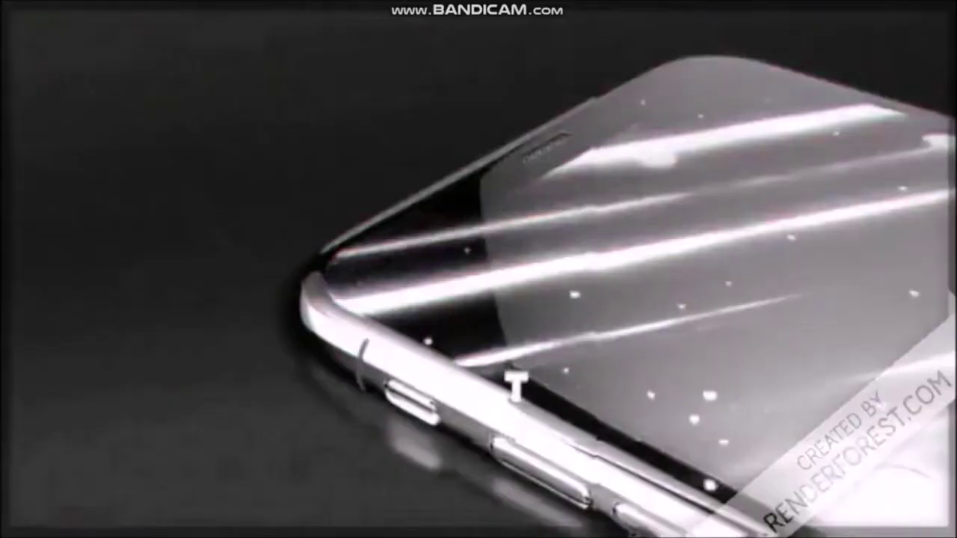
key("Right")
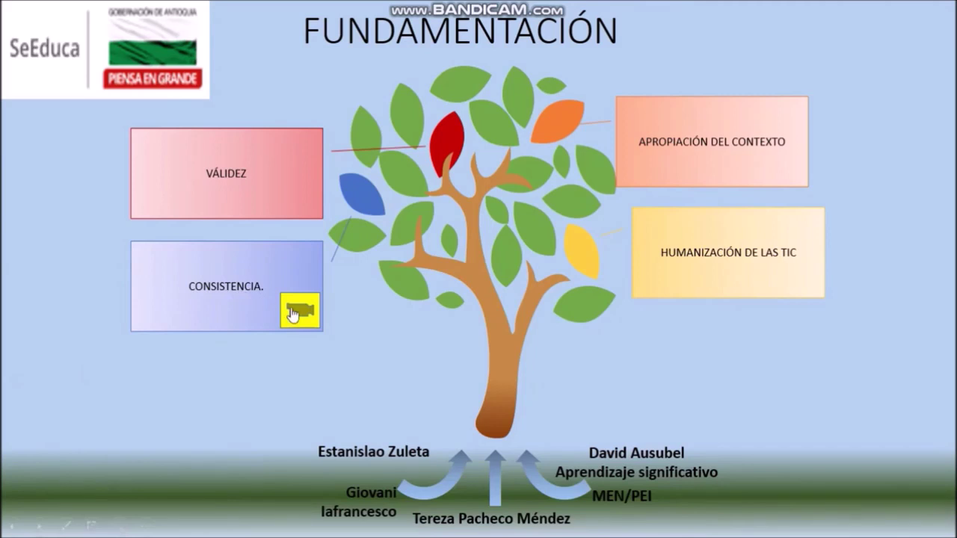
Step: Use the yellow button to open activador office 2019.mp4 in VLC, accepting the security prompt, then close VLC
left_click(293, 315)
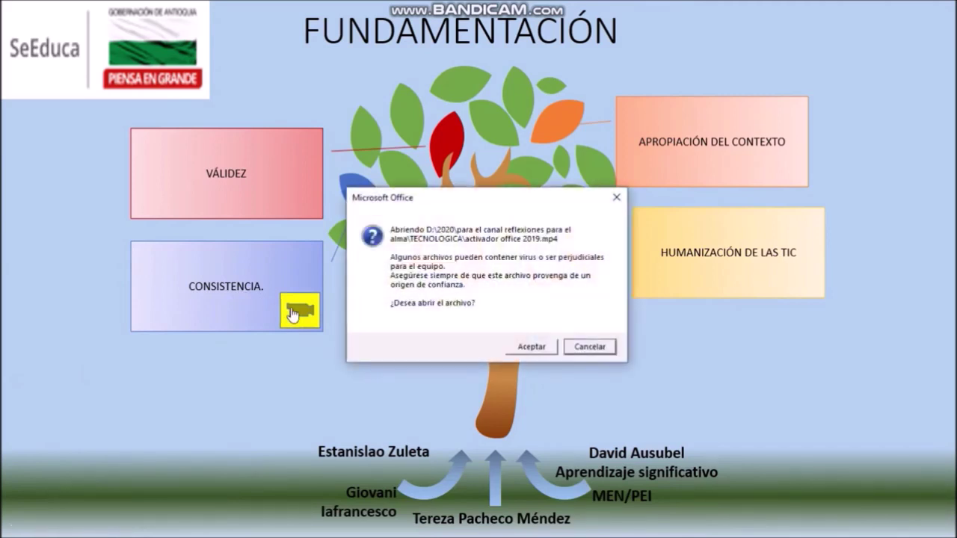
key("Return")
left_click(292, 314)
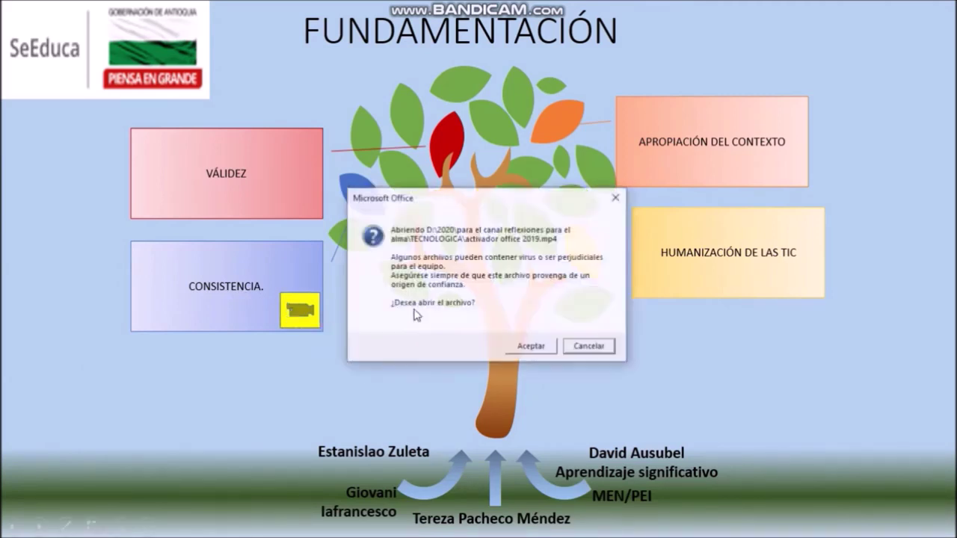
left_click(517, 350)
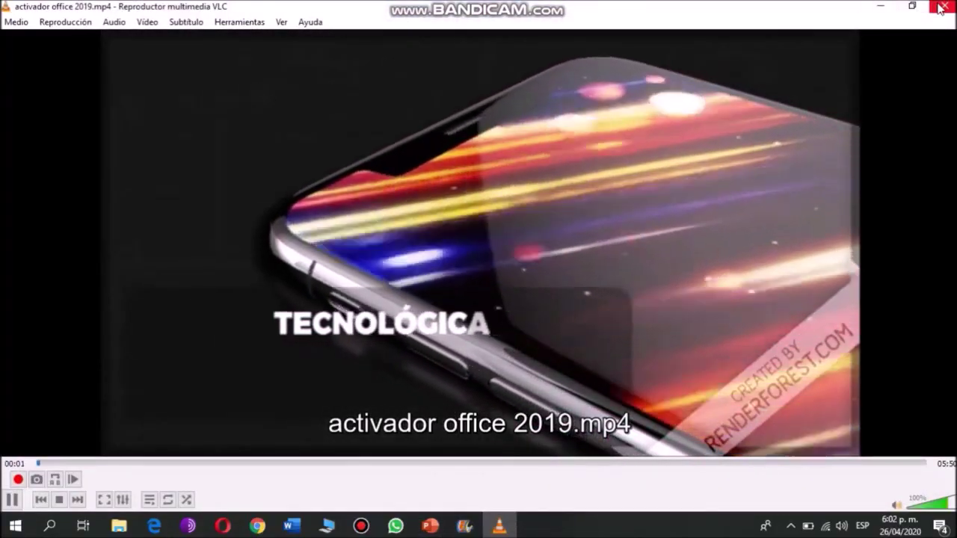
left_click(938, 7)
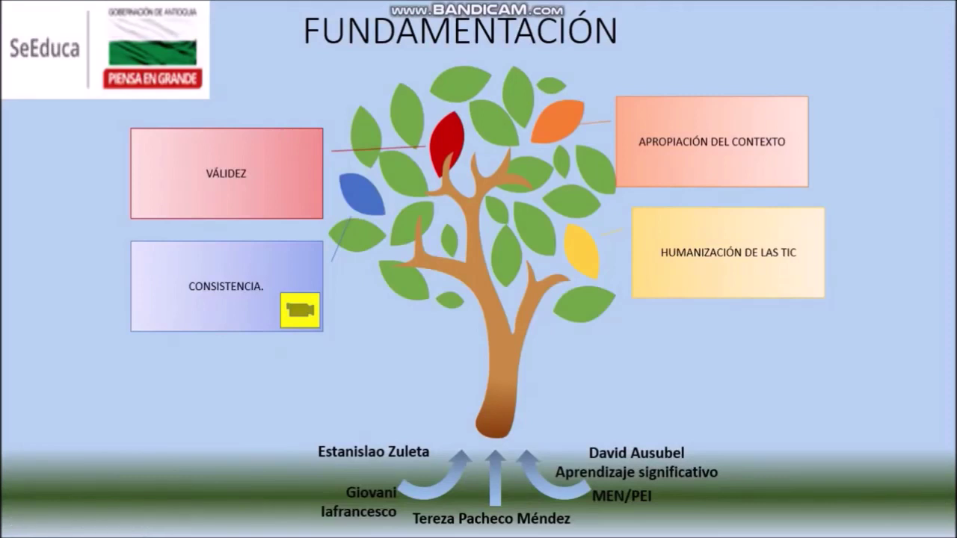
Step: Exit the slideshow with Esc
key("Escape")
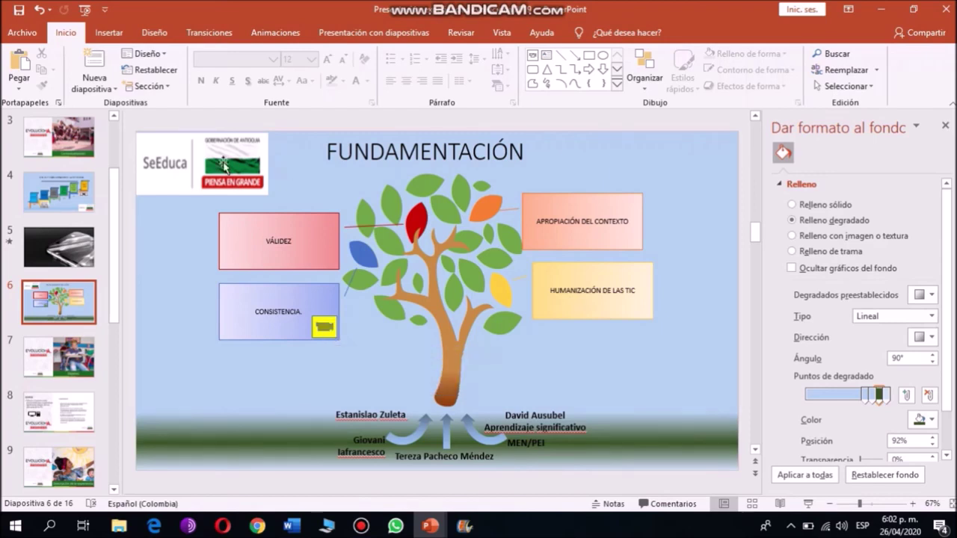
Step: Select slide 5, show the Insertar tab, and switch to the PRUEBA presentation
left_click(40, 241)
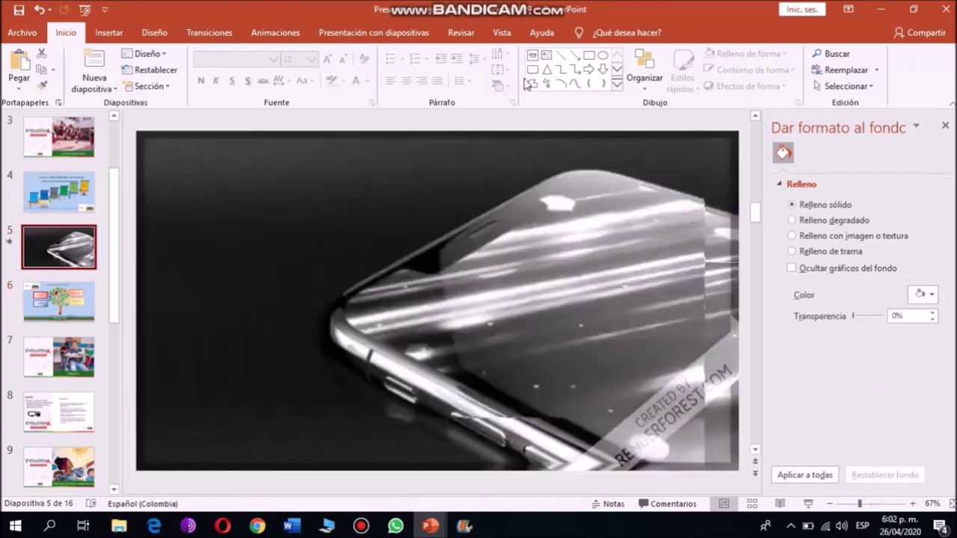
left_click(111, 33)
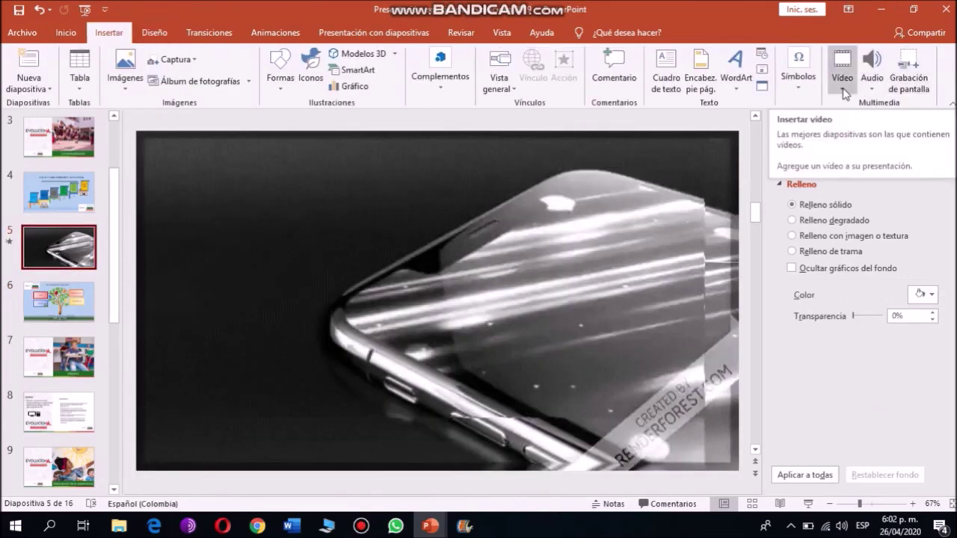
mouse_move(273, 250)
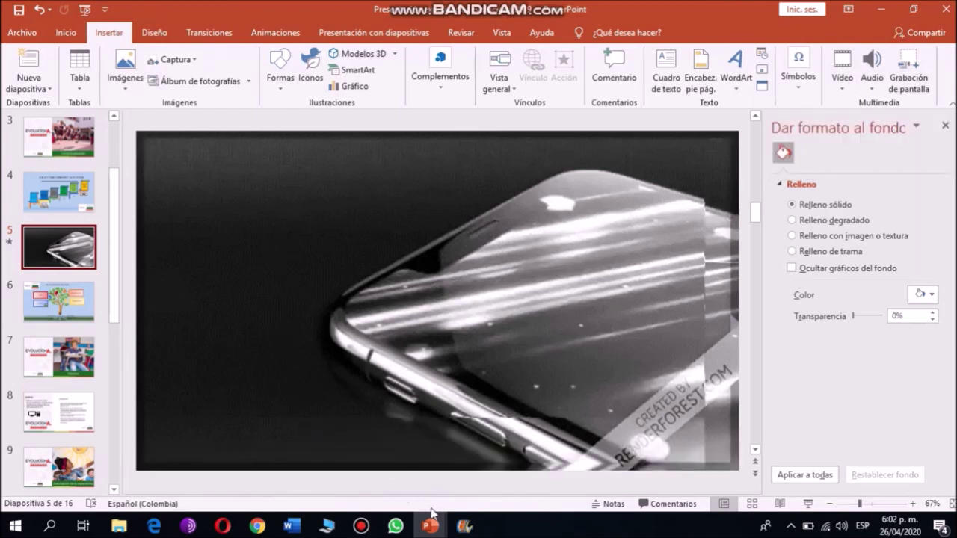
mouse_move(432, 519)
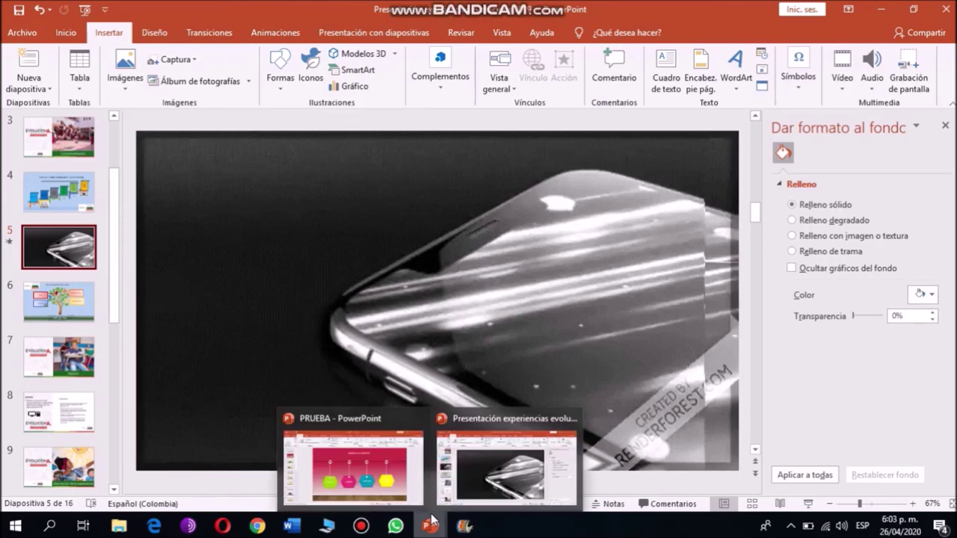
left_click(405, 463)
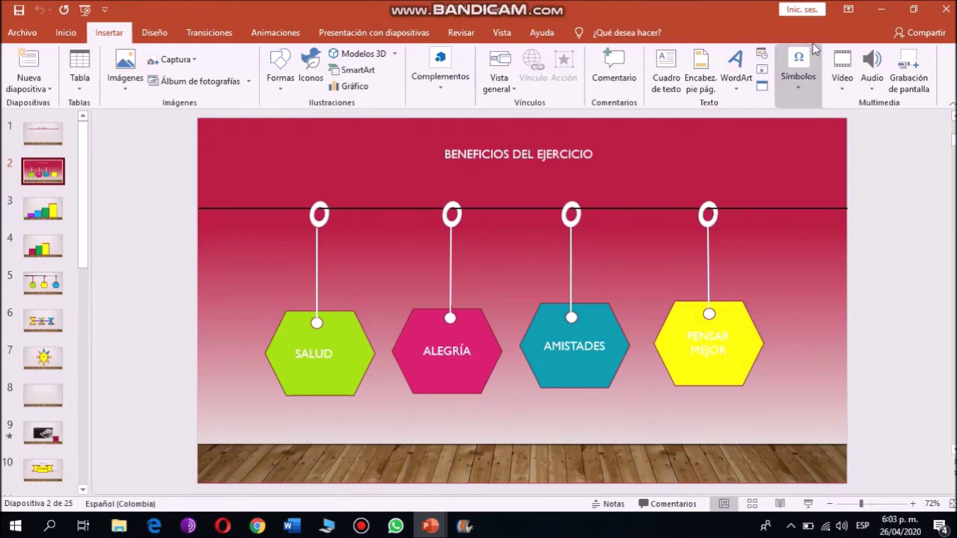
Step: Minimize PRUEBA and restore the screen recorder's control window
left_click(878, 14)
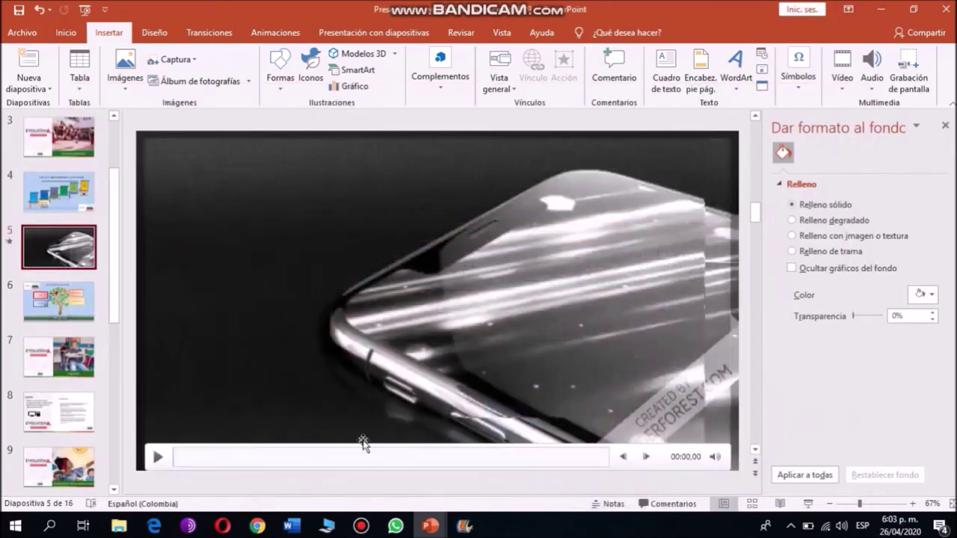
mouse_move(360, 530)
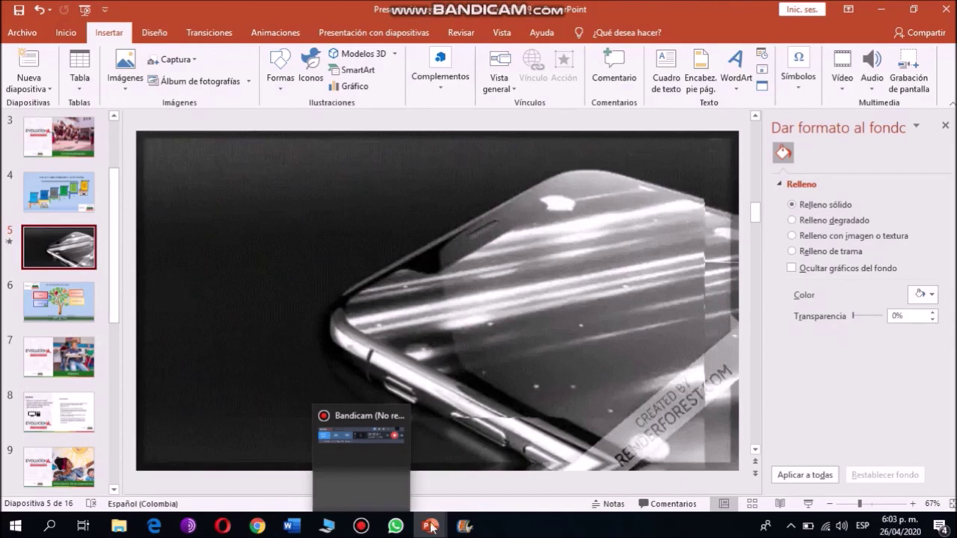
left_click(368, 524)
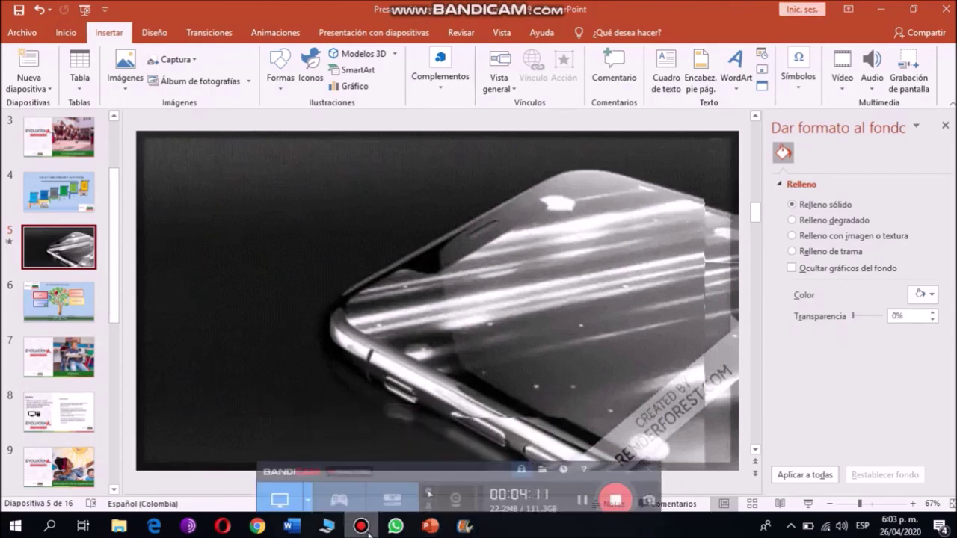